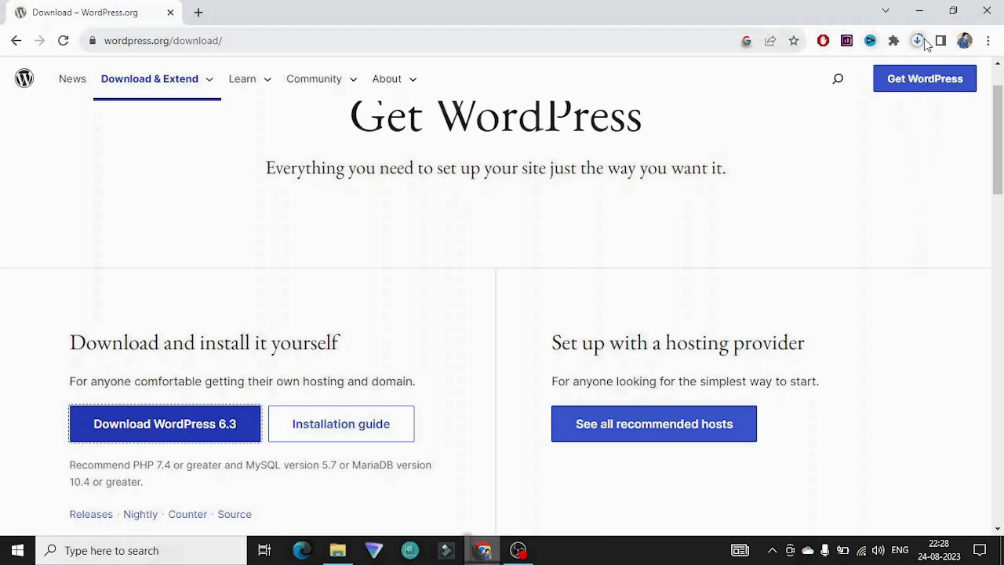
Step: Confirm wordpress-6.3.zip (23.8 MB) finished downloading and show it in its folder
{"action": "left_click", "coordinate": [918, 40]}
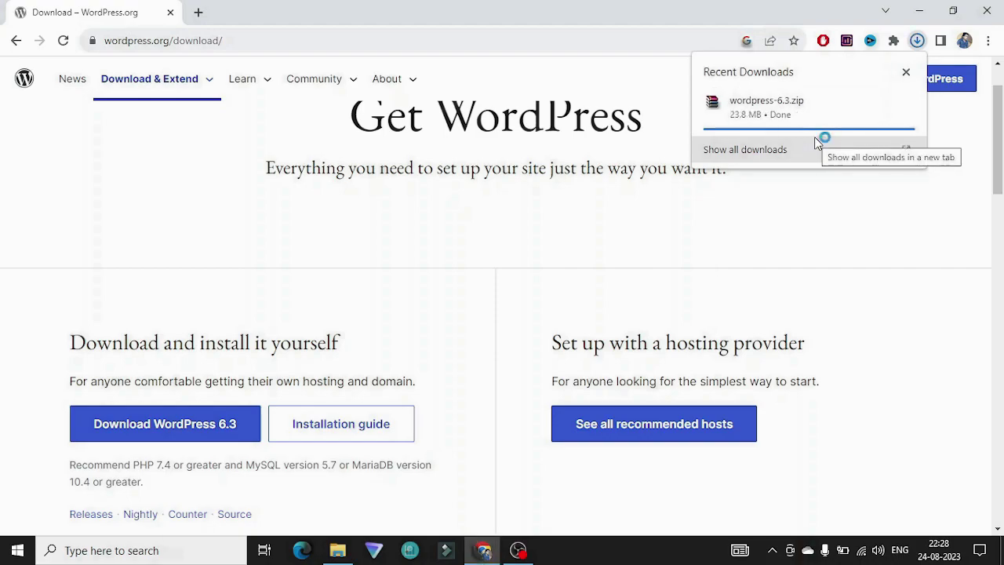
{"action": "left_click", "coordinate": [883, 103]}
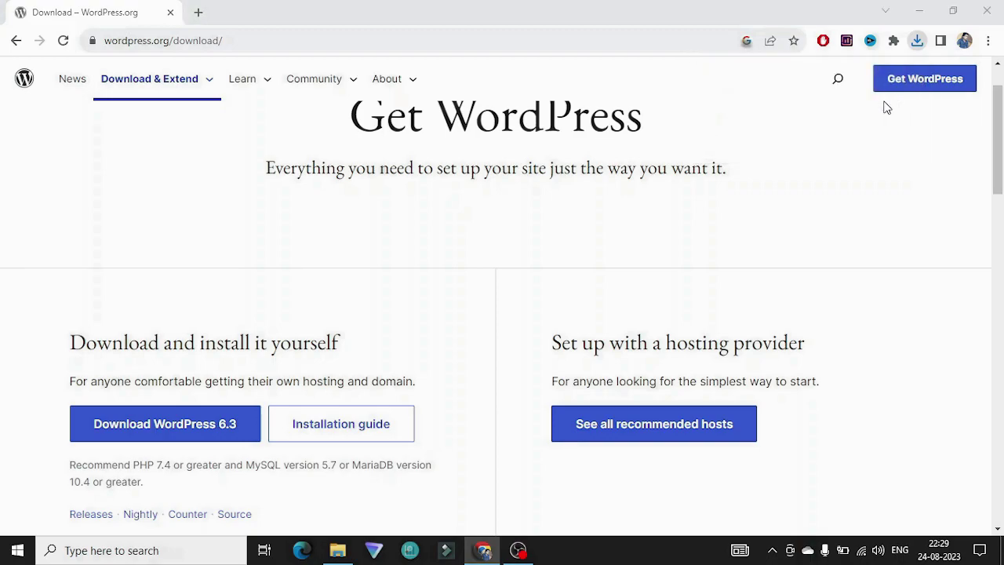
Step: Extract wordpress-6.3.zip into a wordpress-6.3 folder and open that folder
{"action": "right_click", "coordinate": [171, 129]}
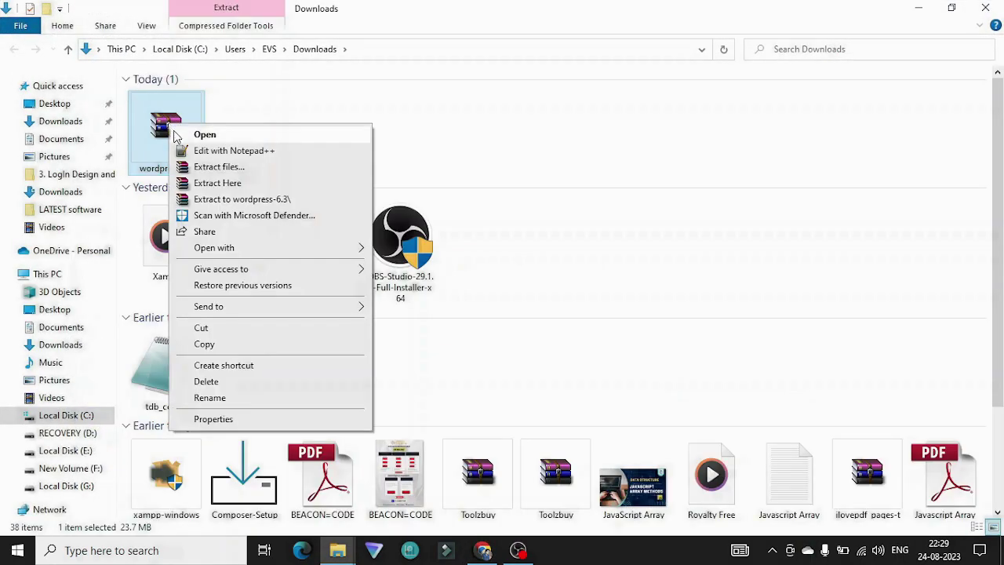
{"action": "left_click", "coordinate": [213, 166]}
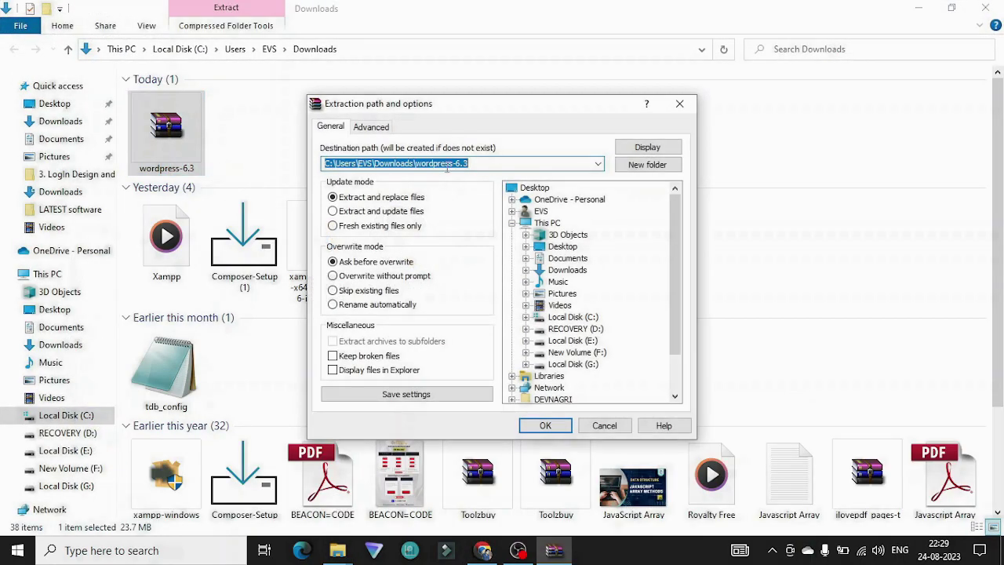
{"action": "left_click", "coordinate": [549, 425]}
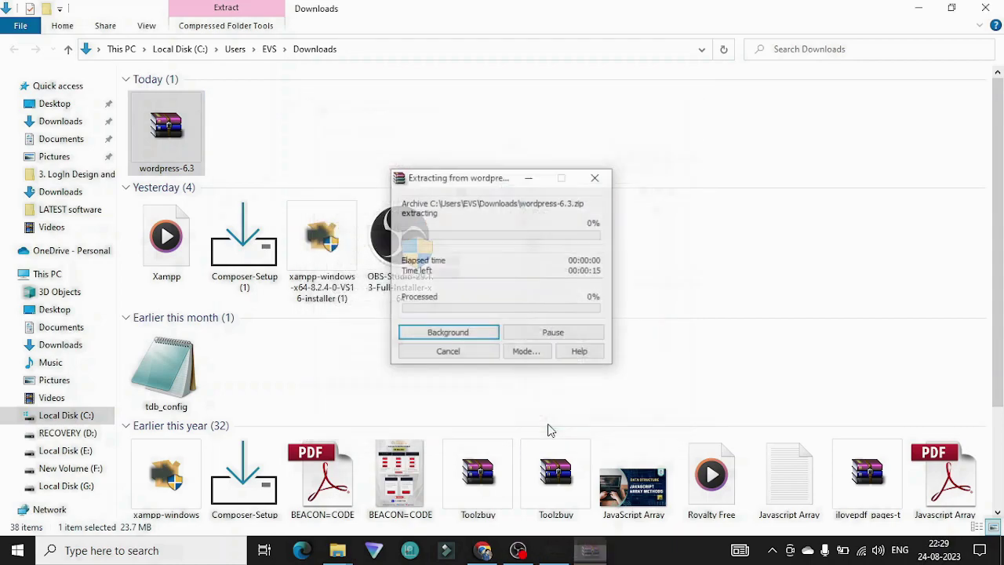
{"action": "left_click", "coordinate": [239, 127]}
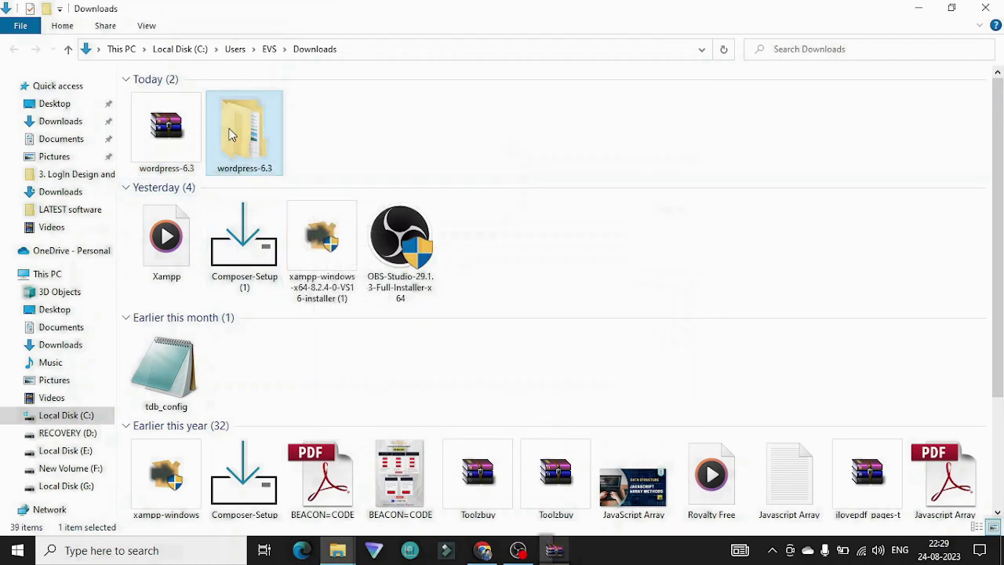
{"action": "double_click", "coordinate": [239, 127]}
Step: Check the wordpress subfolder's 15 items, then cut the wordpress folder for moving
{"action": "left_click", "coordinate": [231, 99]}
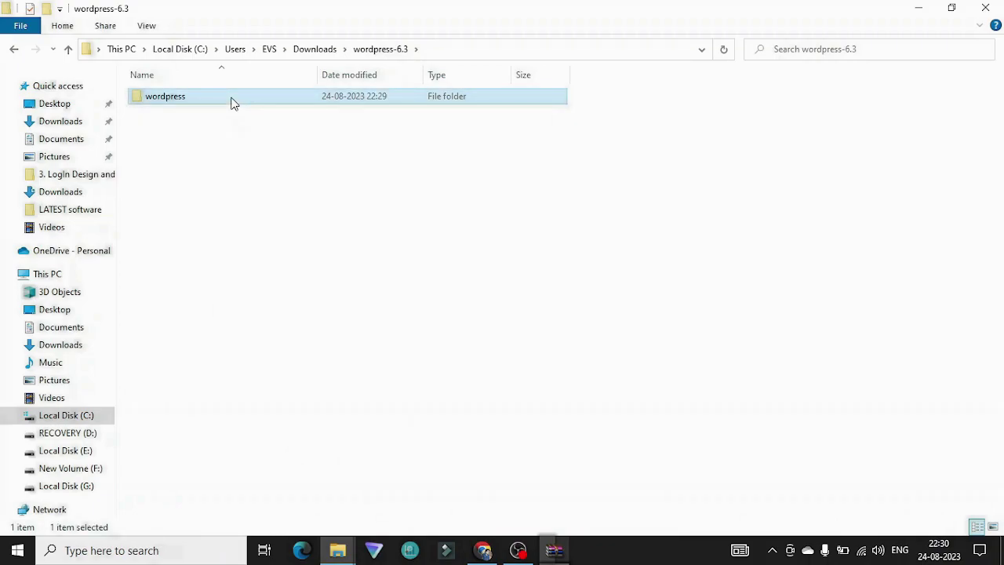
{"action": "double_click", "coordinate": [232, 100]}
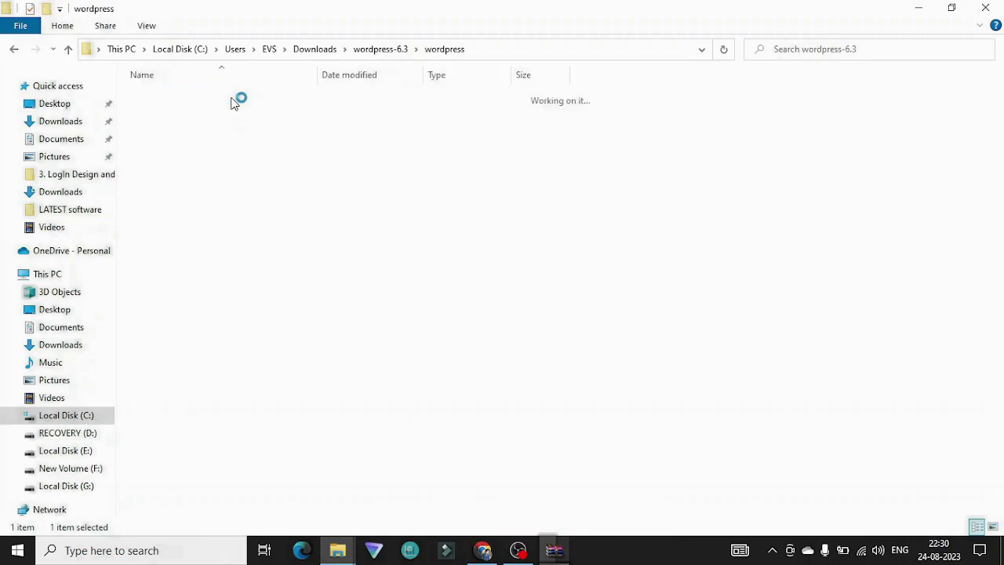
{"action": "left_click_drag", "start_coordinate": [236, 343], "coordinate": [212, 86]}
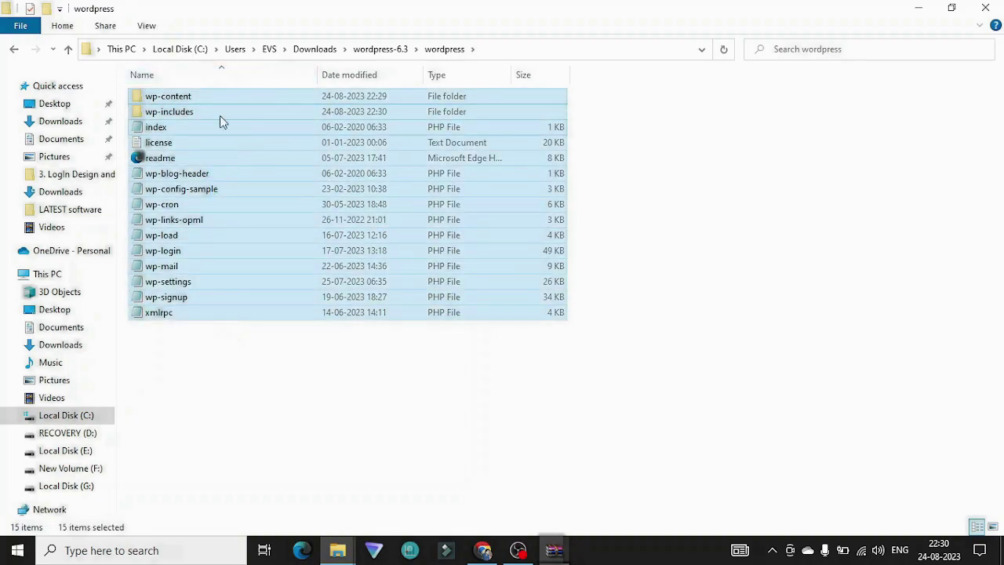
{"action": "left_click", "coordinate": [13, 48]}
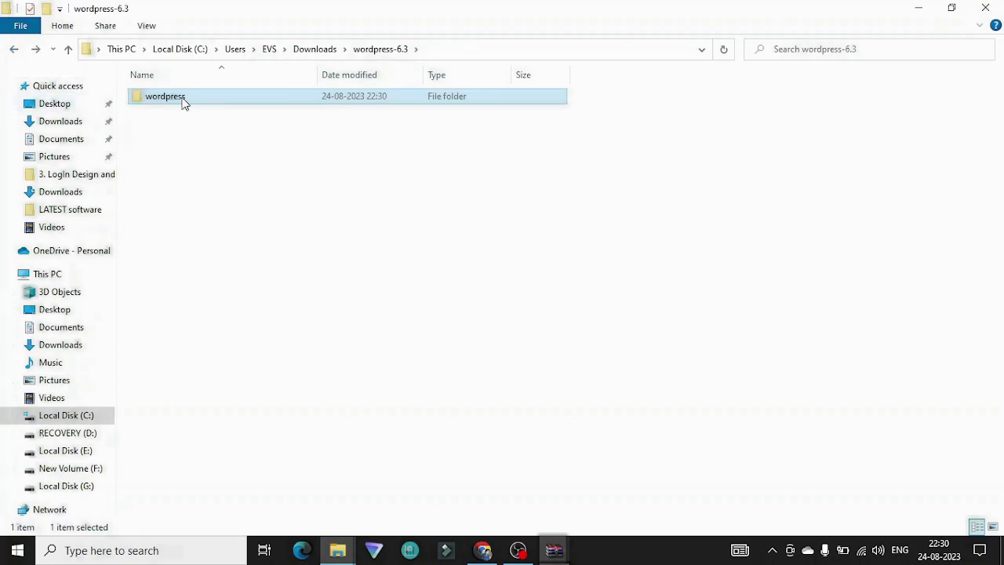
{"action": "right_click", "coordinate": [183, 100]}
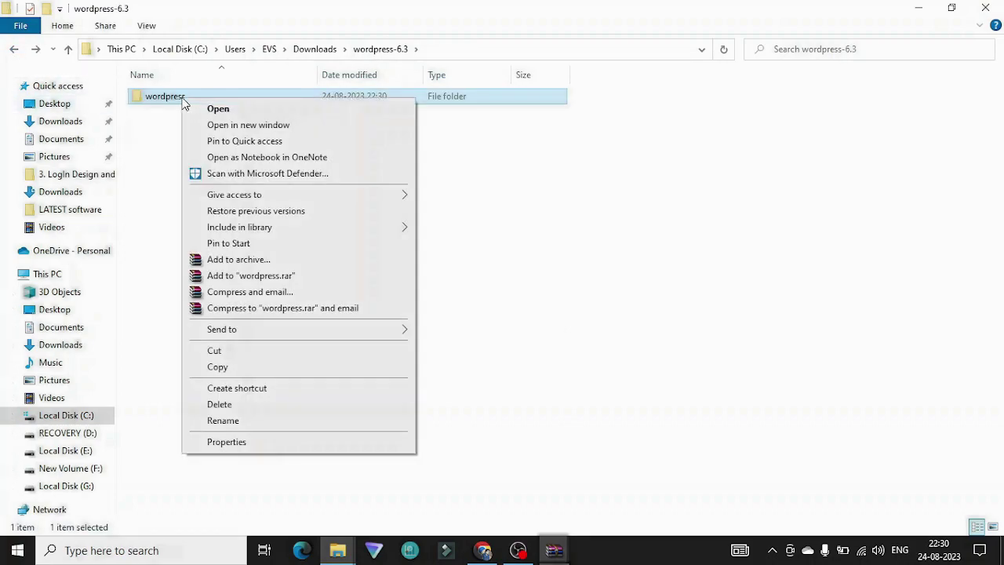
{"action": "left_click", "coordinate": [233, 354]}
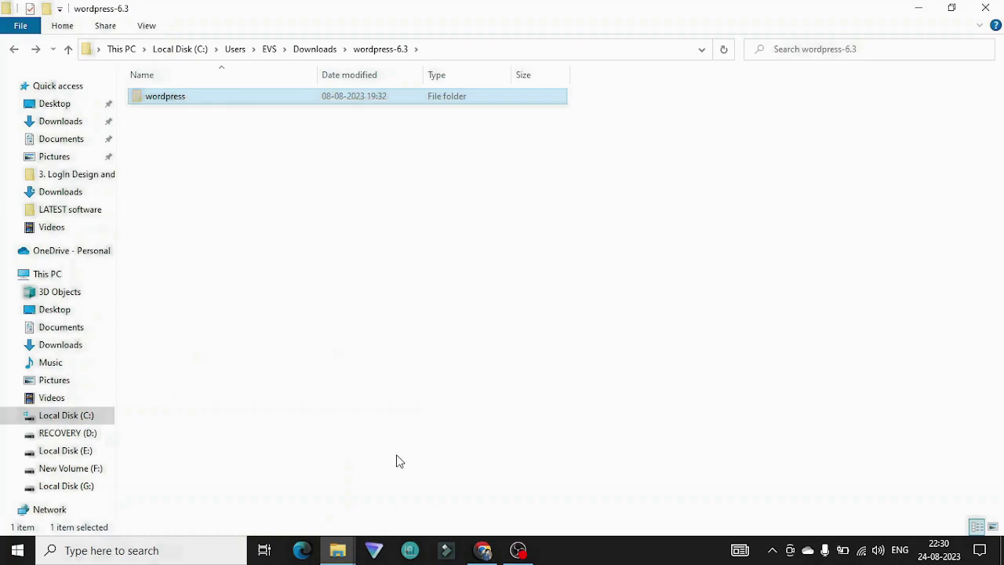
Step: Paste the wordpress folder into C:\xampp\htdocs
{"action": "left_click", "coordinate": [337, 551]}
{"action": "left_click", "coordinate": [329, 496]}
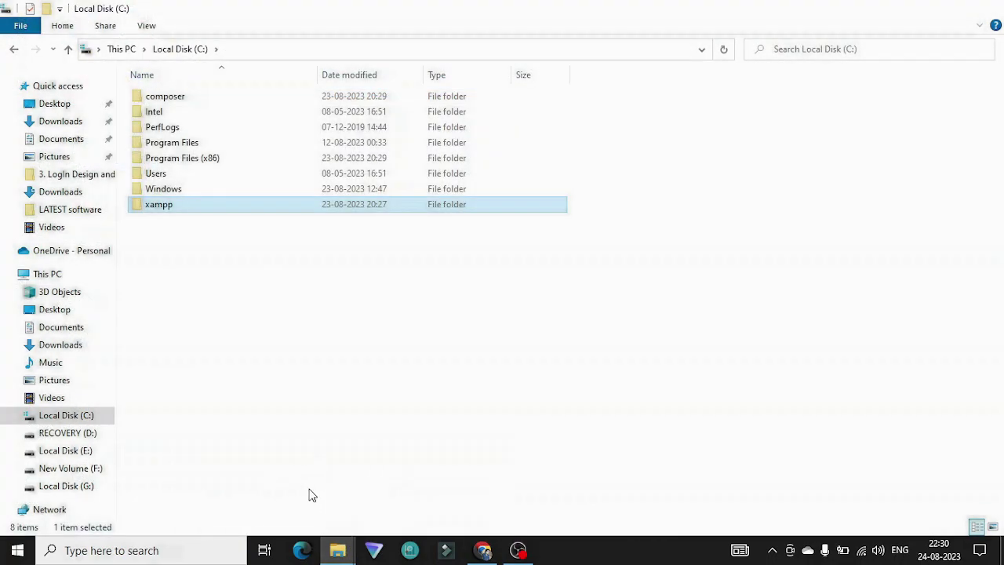
{"action": "double_click", "coordinate": [177, 204]}
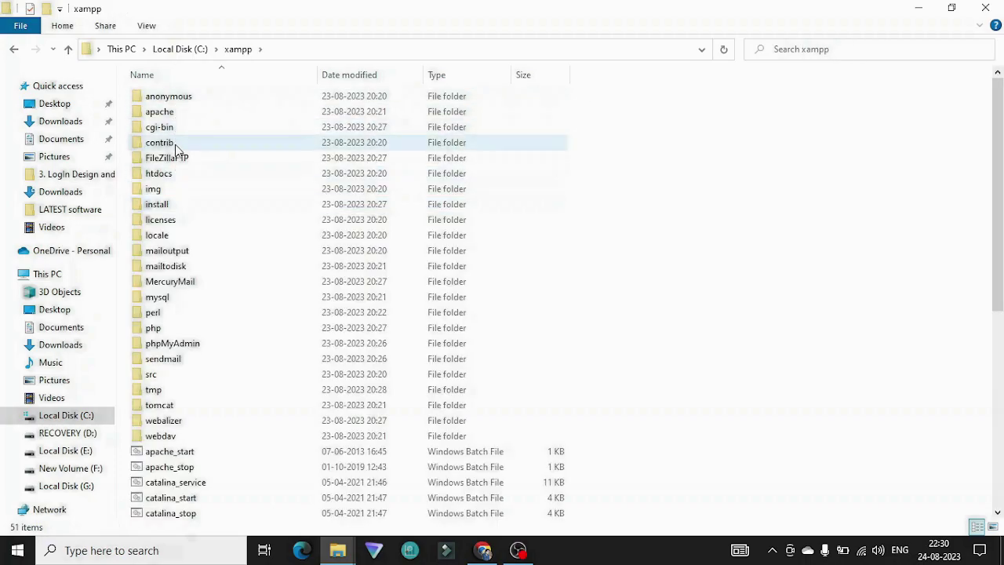
{"action": "double_click", "coordinate": [176, 175]}
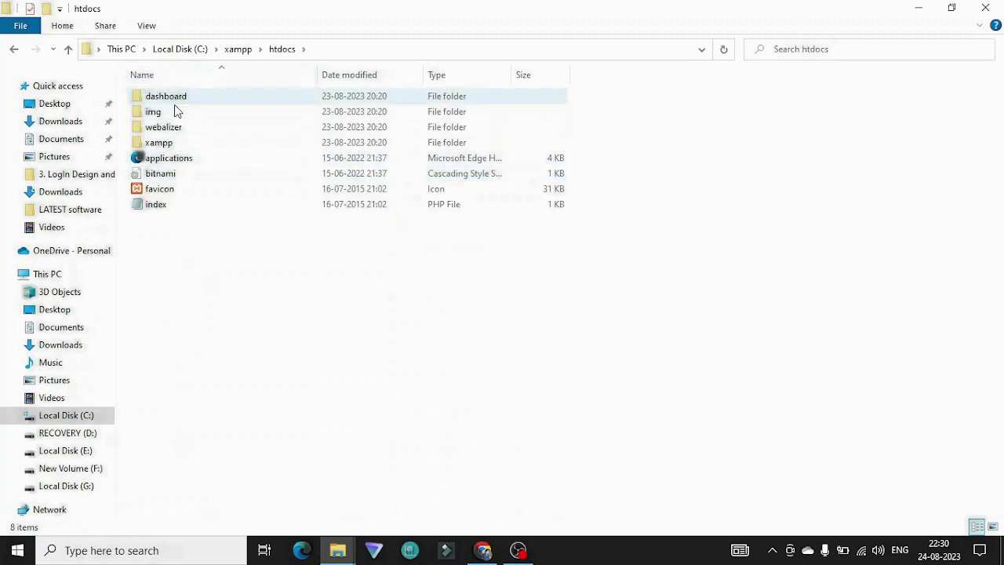
{"action": "right_click", "coordinate": [183, 253]}
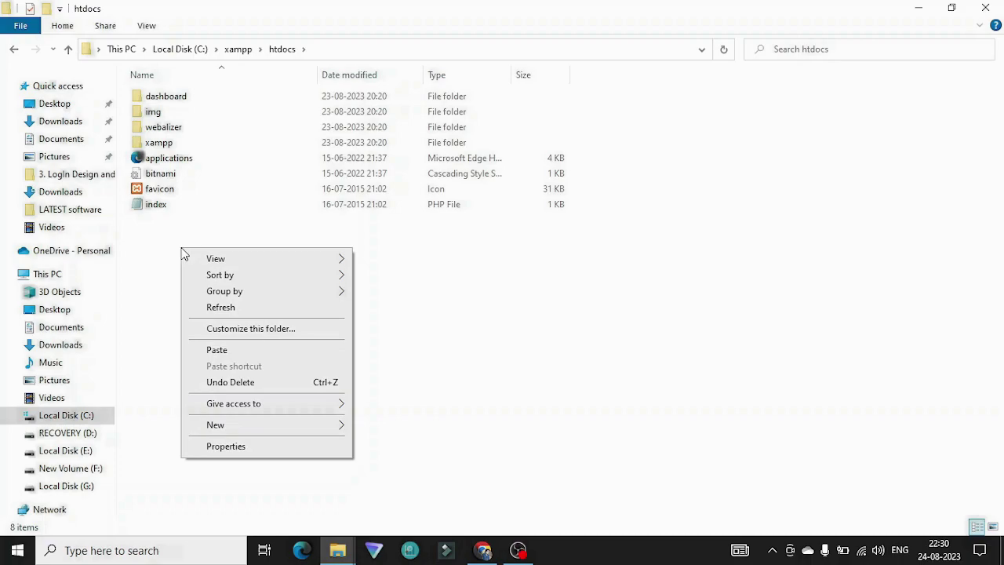
{"action": "left_click", "coordinate": [220, 351]}
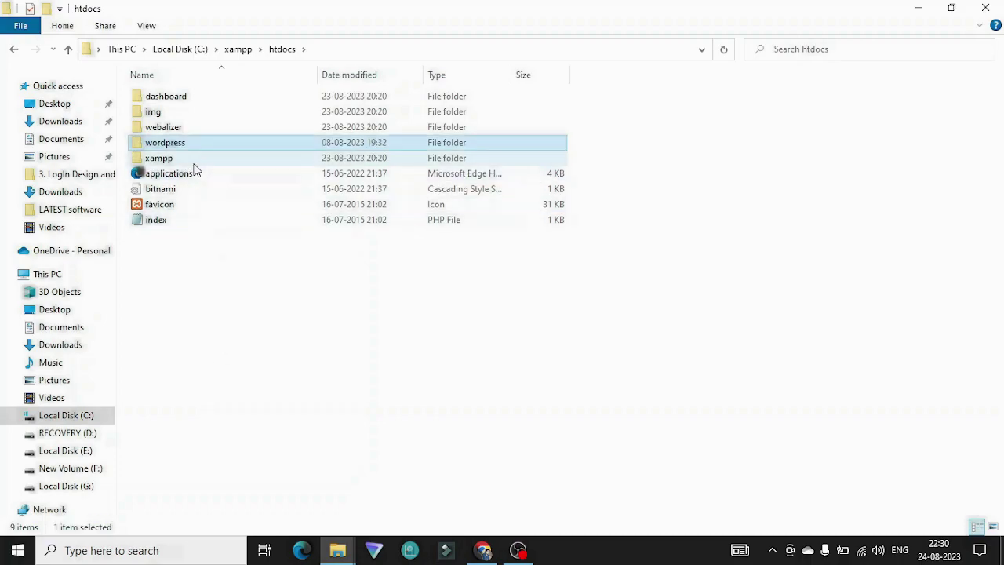
Step: Open the pasted wordpress folder to view its 19 files and folders
{"action": "double_click", "coordinate": [177, 143]}
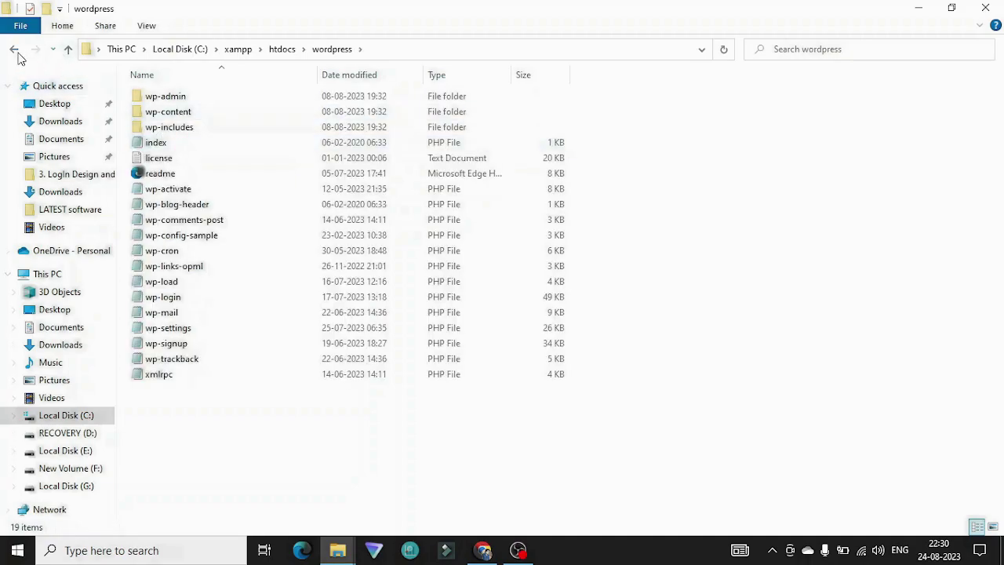
{"action": "left_click", "coordinate": [14, 49]}
{"action": "double_click", "coordinate": [166, 142]}
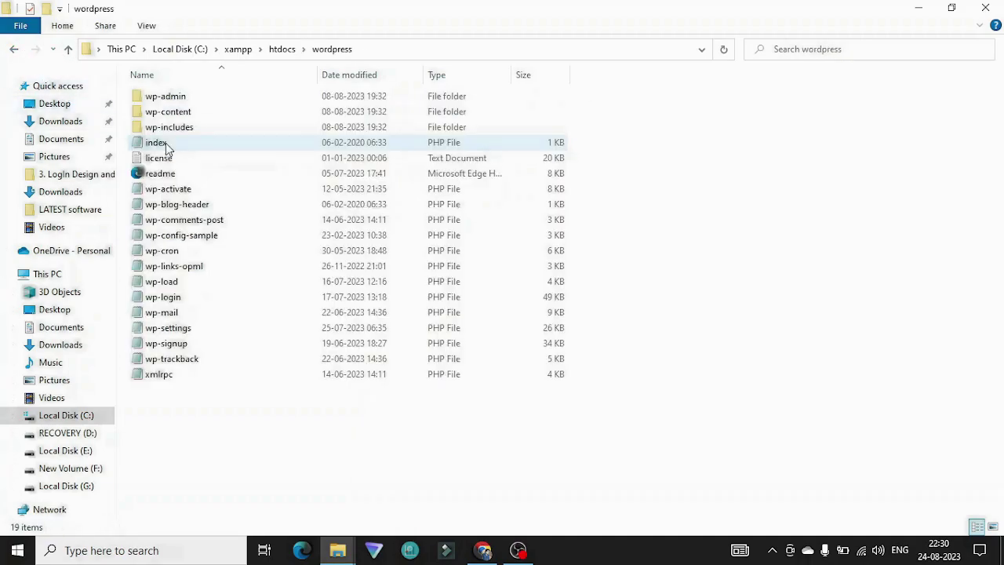
{"action": "left_click", "coordinate": [6, 50]}
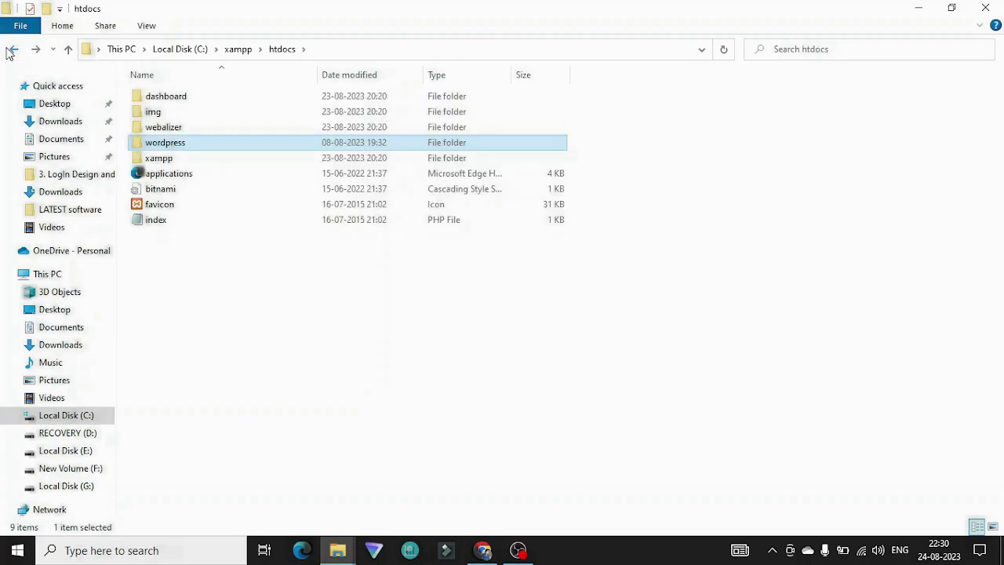
{"action": "double_click", "coordinate": [209, 143]}
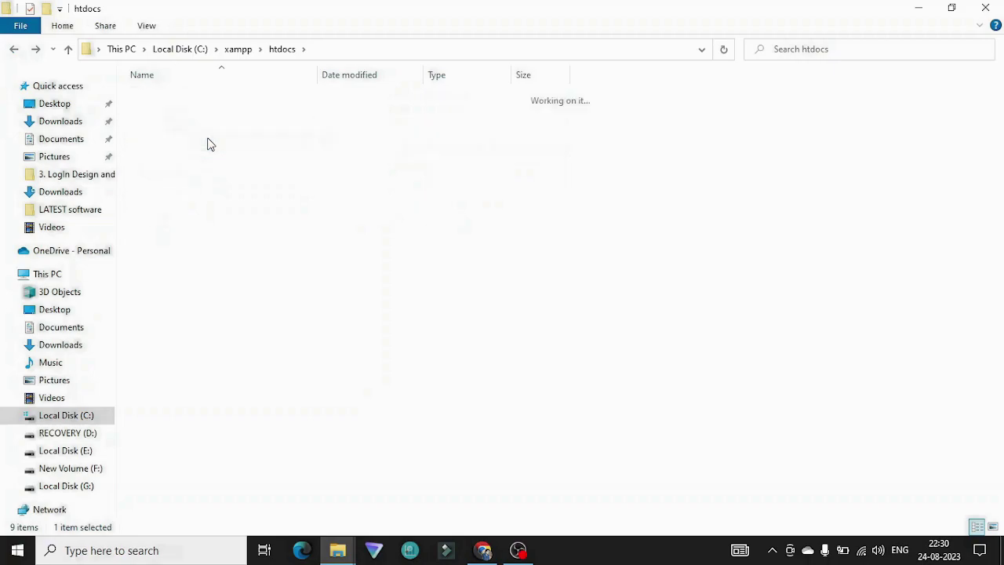
{"action": "left_click", "coordinate": [149, 553]}
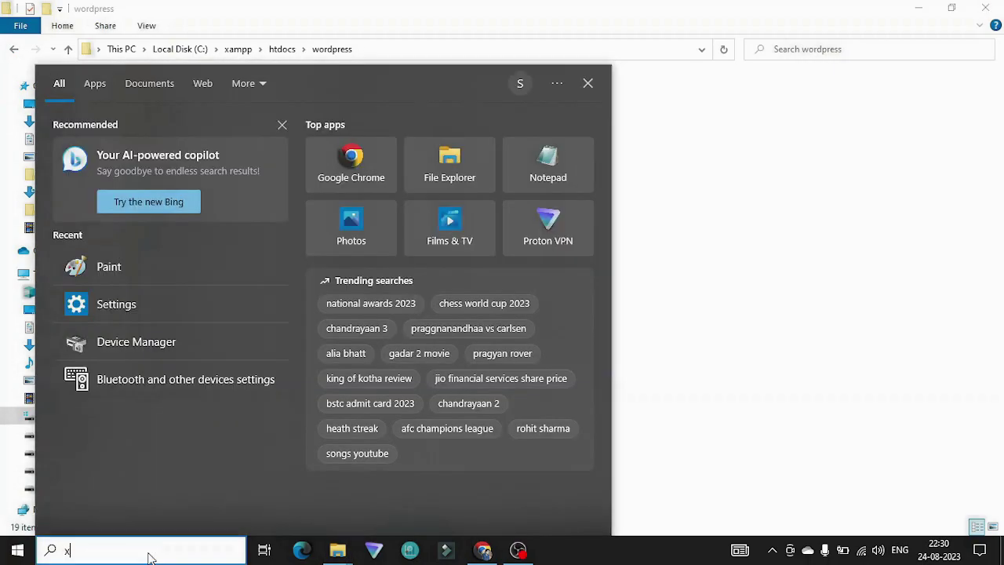
Step: Launch the XAMPP Control Panel by searching 'xa' in the Start menu
{"action": "type", "text": "xa"}
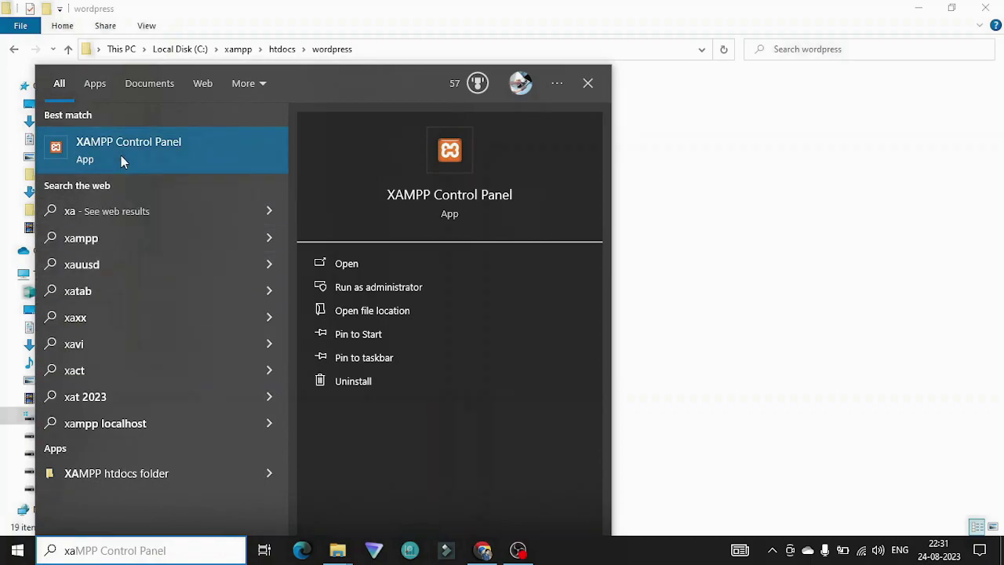
{"action": "left_click", "coordinate": [122, 159]}
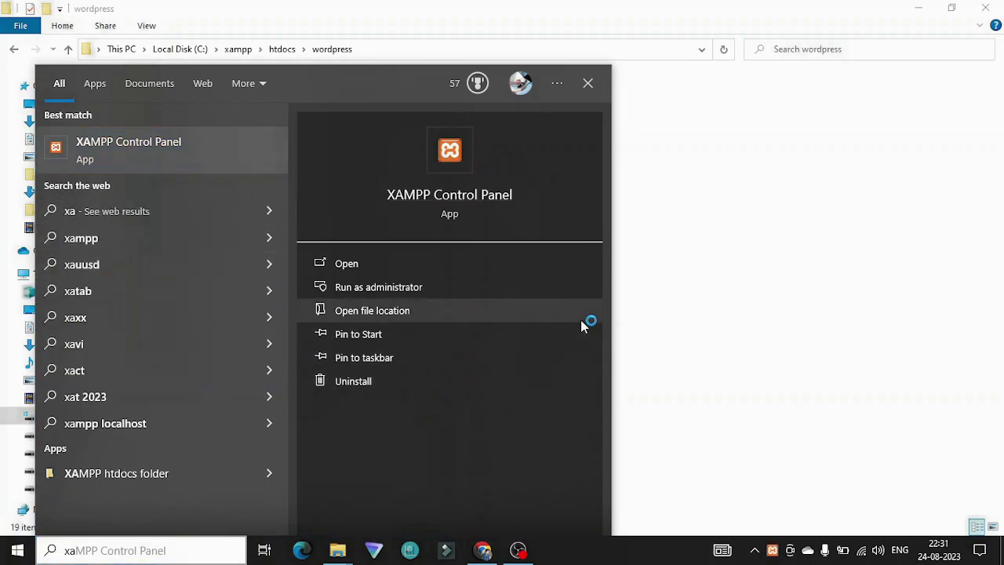
{"action": "left_click", "coordinate": [667, 129]}
{"action": "left_click", "coordinate": [560, 543]}
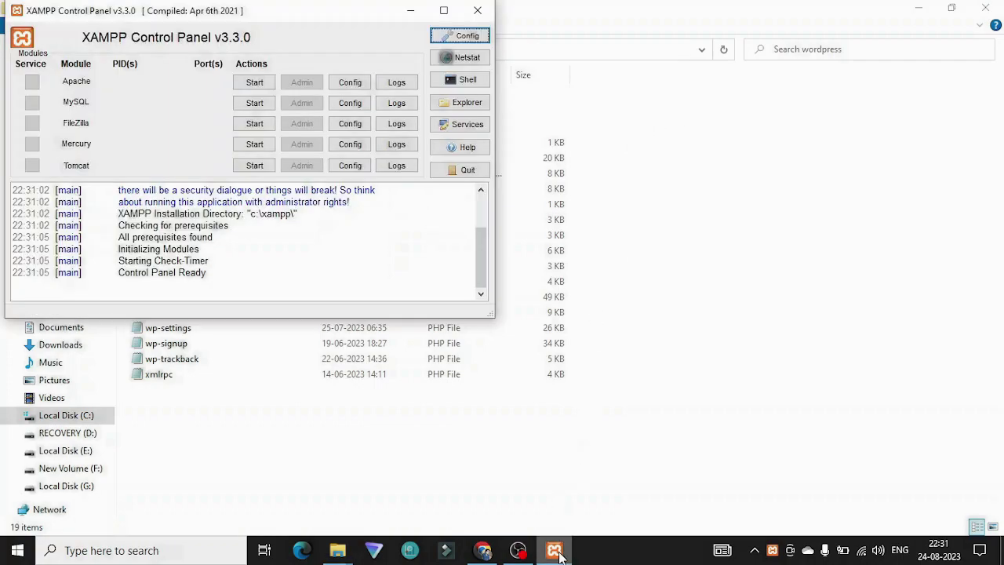
Step: Start Apache on ports 80, 443 and MySQL on port 3306
{"action": "left_click", "coordinate": [243, 86]}
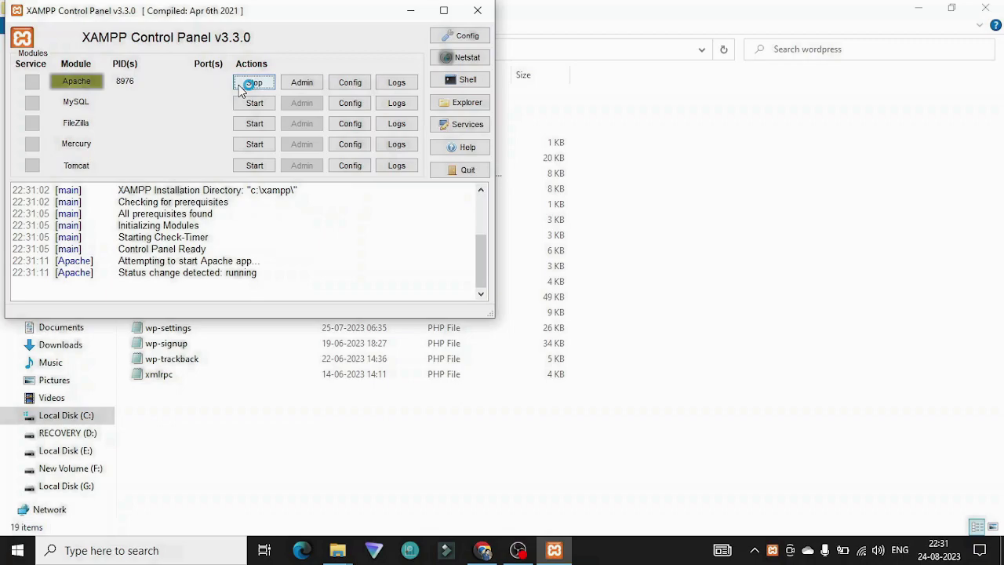
{"action": "left_click", "coordinate": [253, 106]}
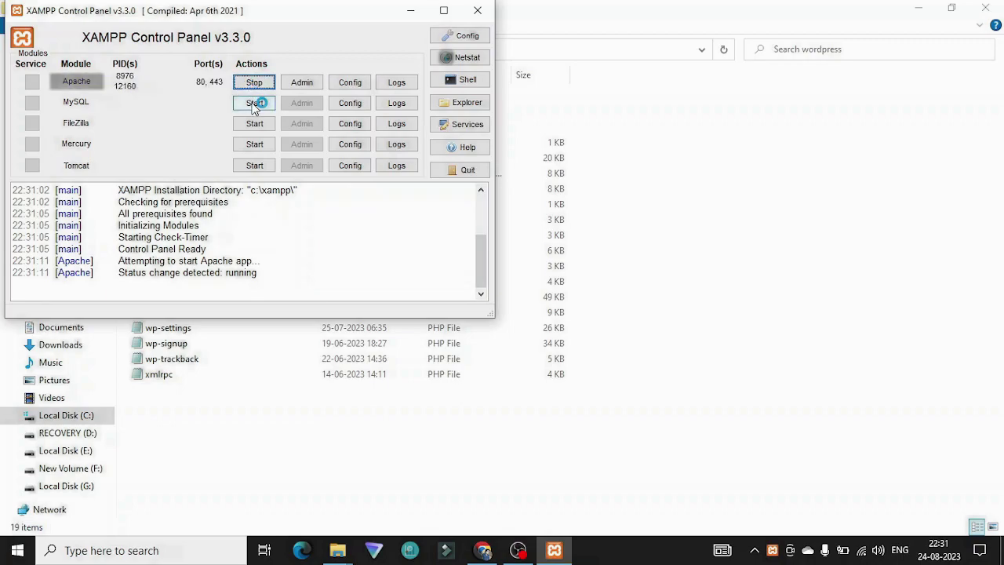
{"action": "left_click", "coordinate": [255, 104]}
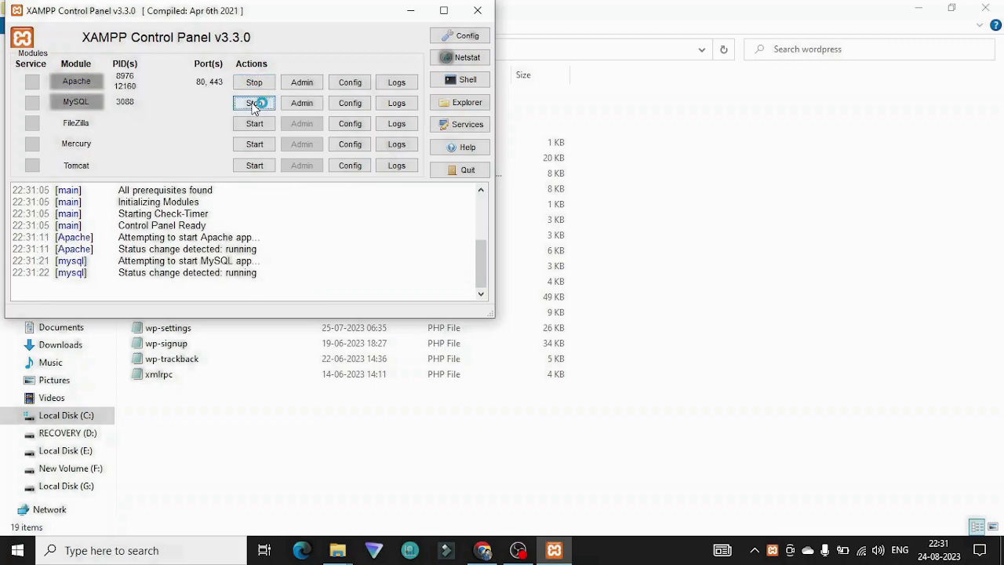
{"action": "left_click_drag", "start_coordinate": [265, 10], "coordinate": [510, 99]}
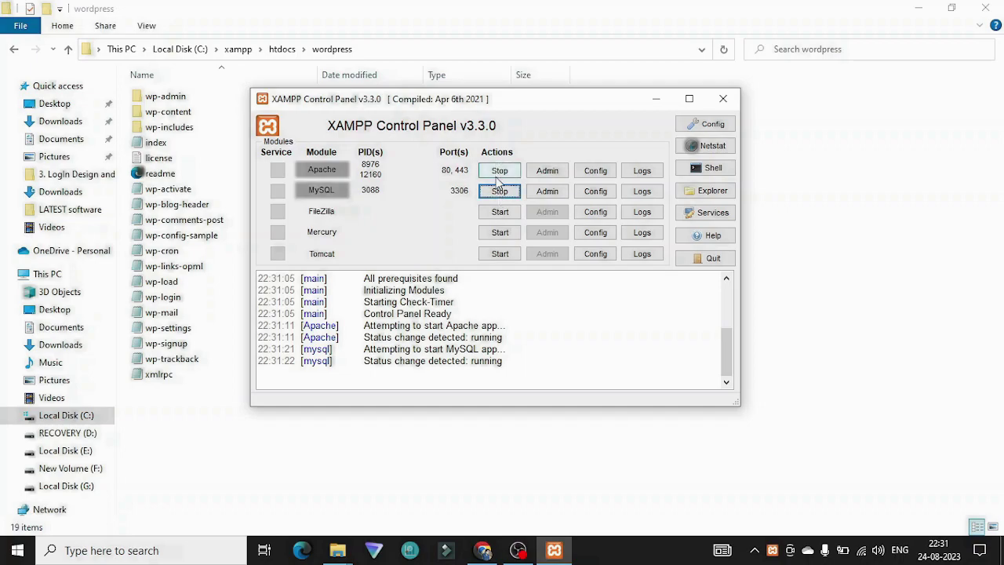
Step: Load localhost/phpmyadmin in a new Chrome tab
{"action": "left_click", "coordinate": [482, 552]}
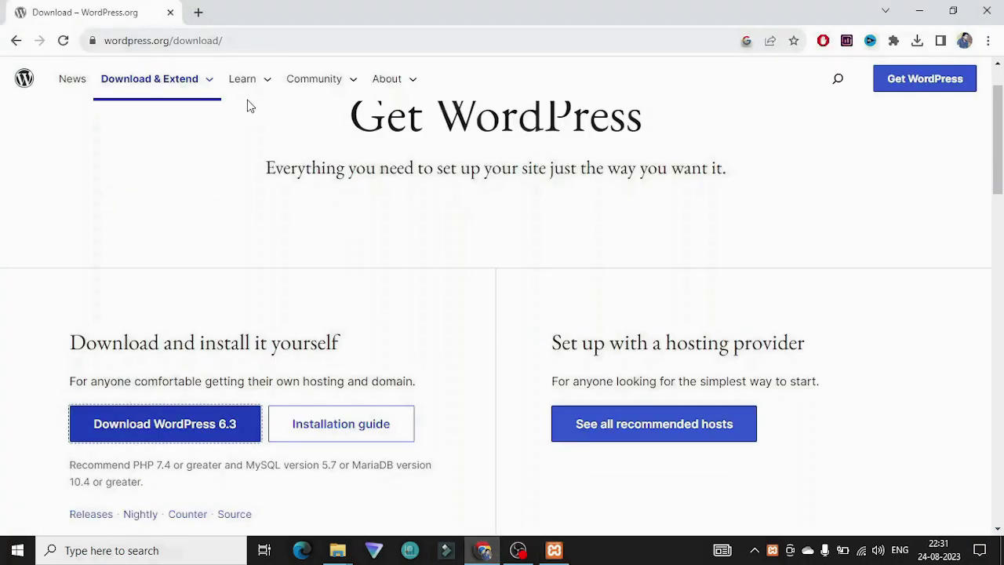
{"action": "left_click", "coordinate": [199, 13]}
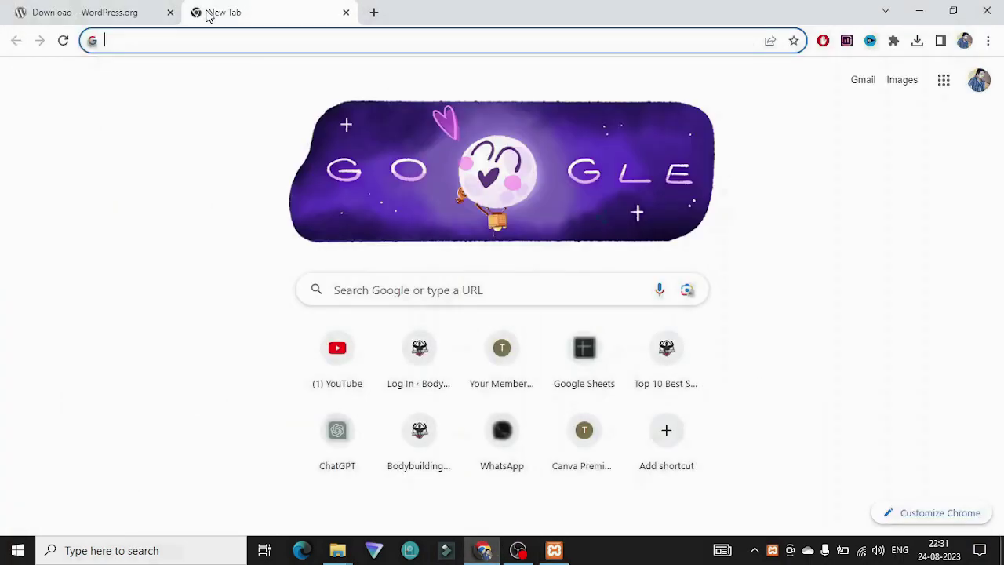
{"action": "type", "text": "localhost/phpmyadmin"}
{"action": "key", "text": "Return"}
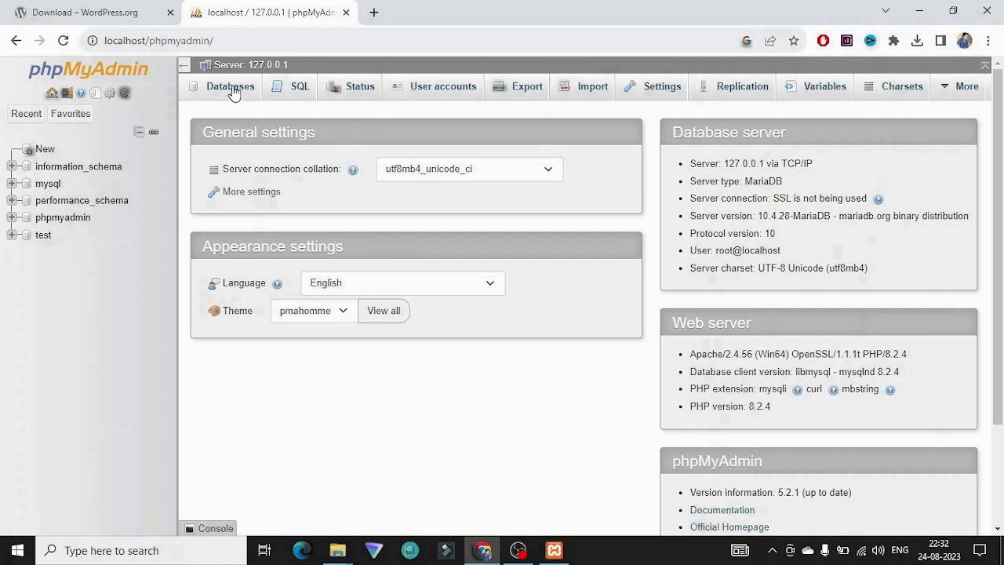
Step: Create an empty database named technicalspeaks and open it
{"action": "left_click", "coordinate": [233, 90]}
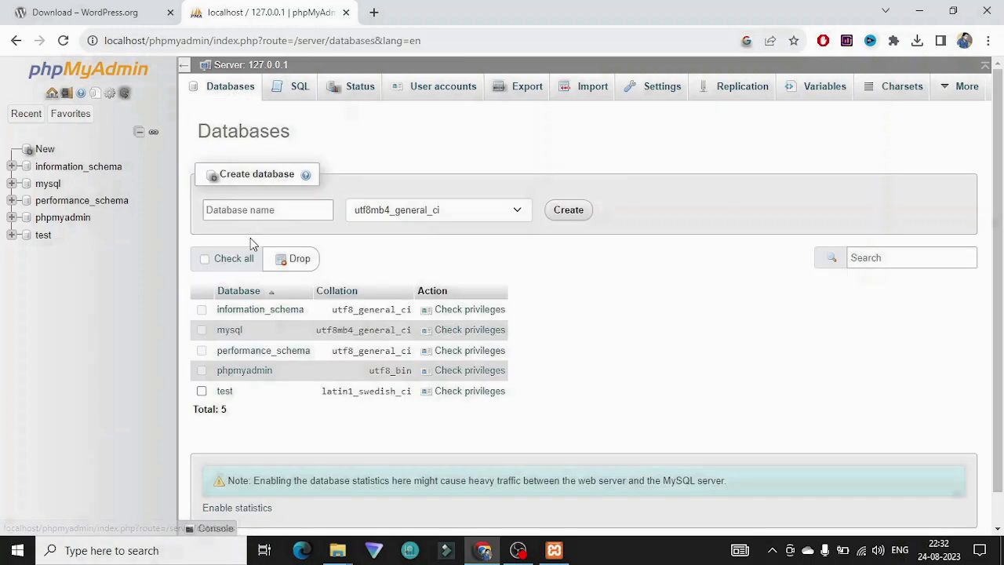
{"action": "left_click", "coordinate": [307, 211]}
{"action": "type", "text": "technical"}
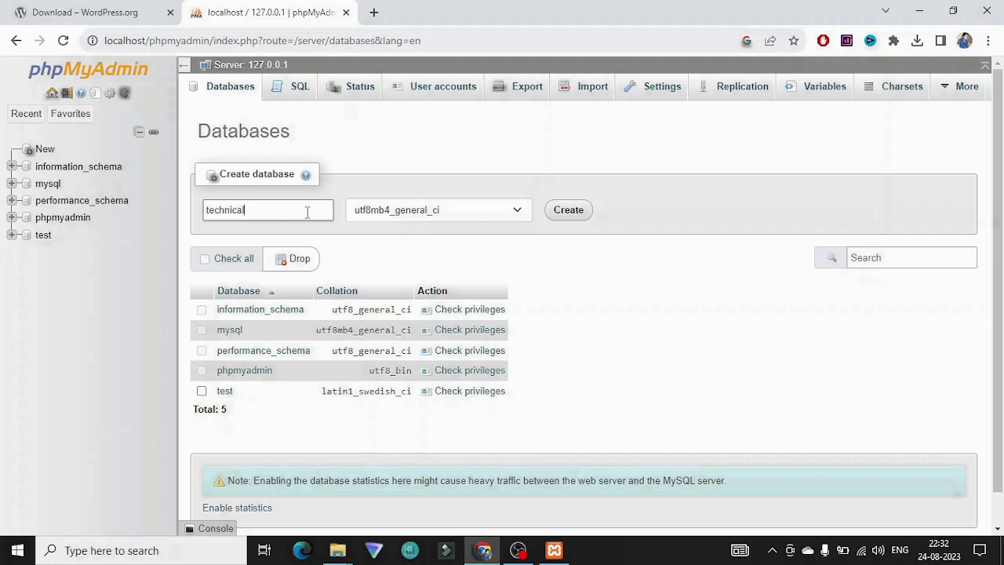
{"action": "type", "text": "speaks"}
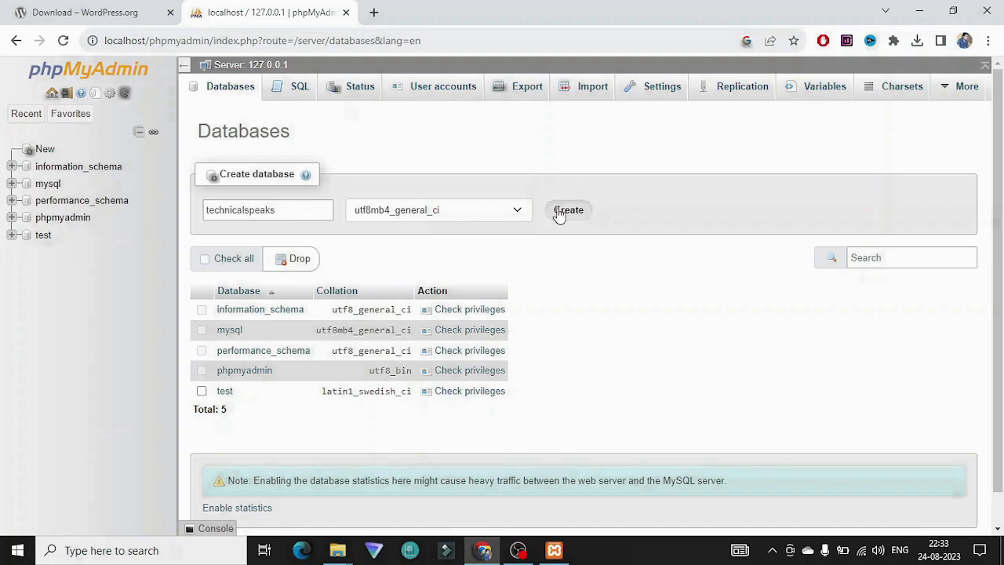
{"action": "left_click", "coordinate": [562, 210]}
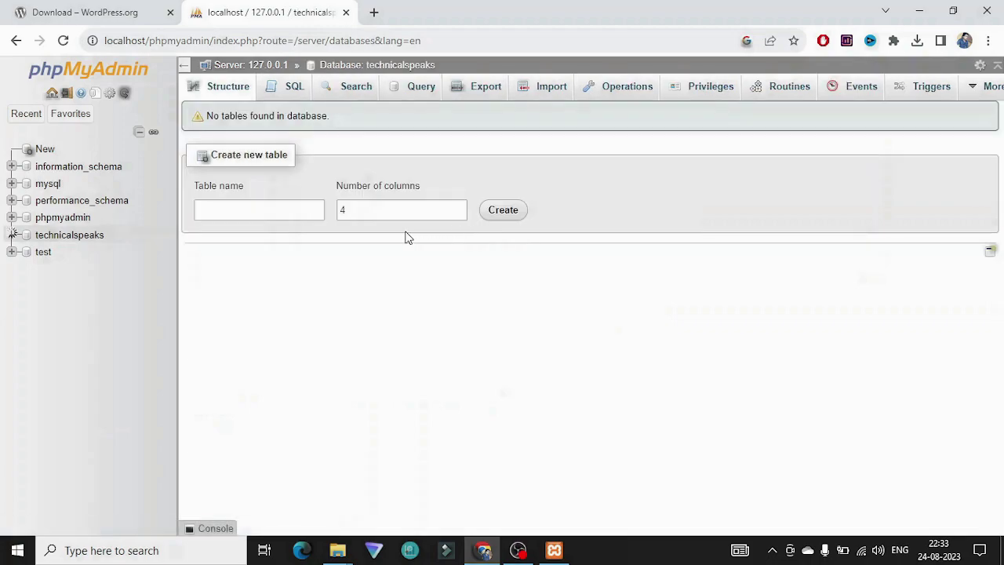
{"action": "left_click", "coordinate": [69, 237]}
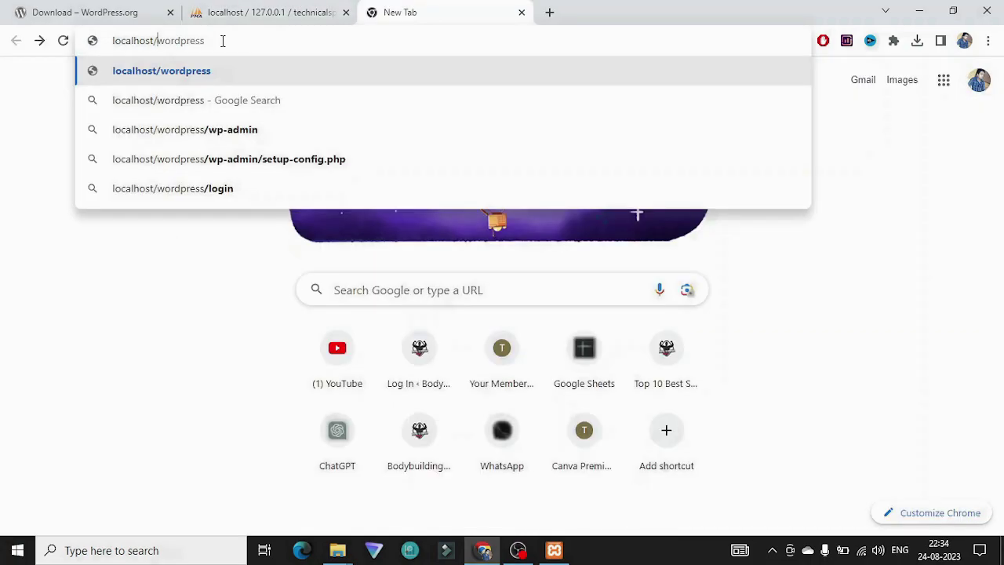
Step: Load localhost/wordpress and choose English as the setup language
{"action": "key", "text": "Return"}
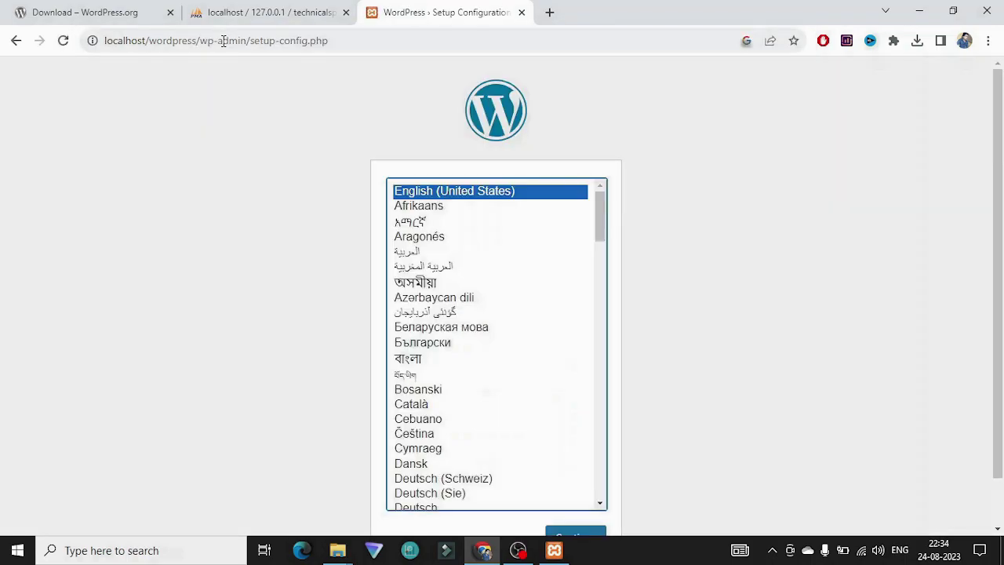
{"action": "scroll", "coordinate": [353, 185], "scroll_direction": "down", "scroll_amount": 1}
{"action": "left_click", "coordinate": [585, 493]}
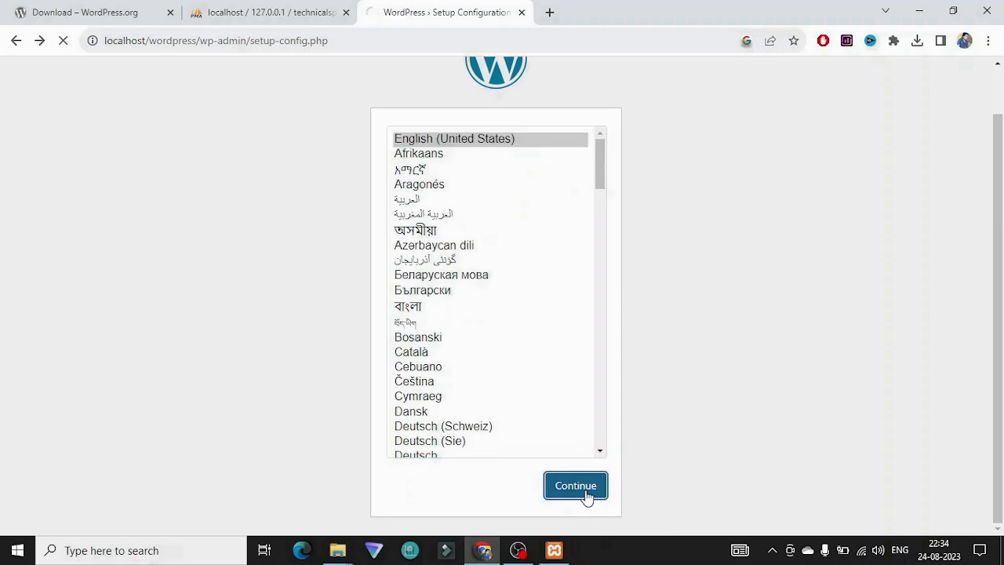
Step: Review the required database name, username, password, host and table prefix
{"action": "left_click_drag", "start_coordinate": [264, 212], "coordinate": [352, 220]}
{"action": "left_click", "coordinate": [336, 233]}
{"action": "left_click_drag", "start_coordinate": [260, 237], "coordinate": [361, 239]}
{"action": "left_click", "coordinate": [292, 251]}
{"action": "left_click_drag", "start_coordinate": [262, 250], "coordinate": [366, 253]}
{"action": "left_click", "coordinate": [361, 255]}
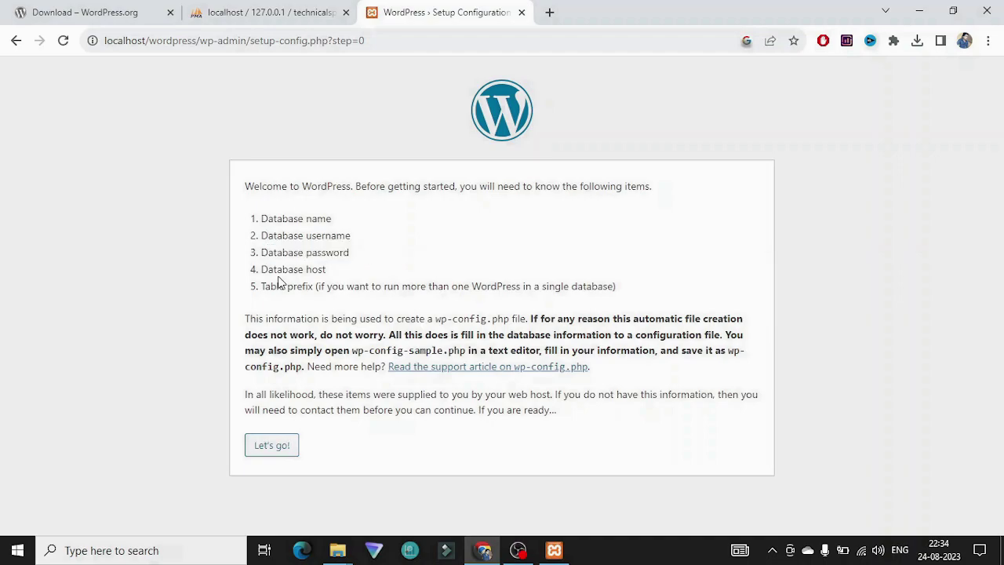
{"action": "left_click_drag", "start_coordinate": [262, 269], "coordinate": [323, 270]}
{"action": "left_click_drag", "start_coordinate": [262, 286], "coordinate": [308, 286]}
{"action": "left_click", "coordinate": [294, 317]}
Step: Submit the technicalspeaks database details (root on localhost) and run the installation
{"action": "left_click", "coordinate": [266, 446]}
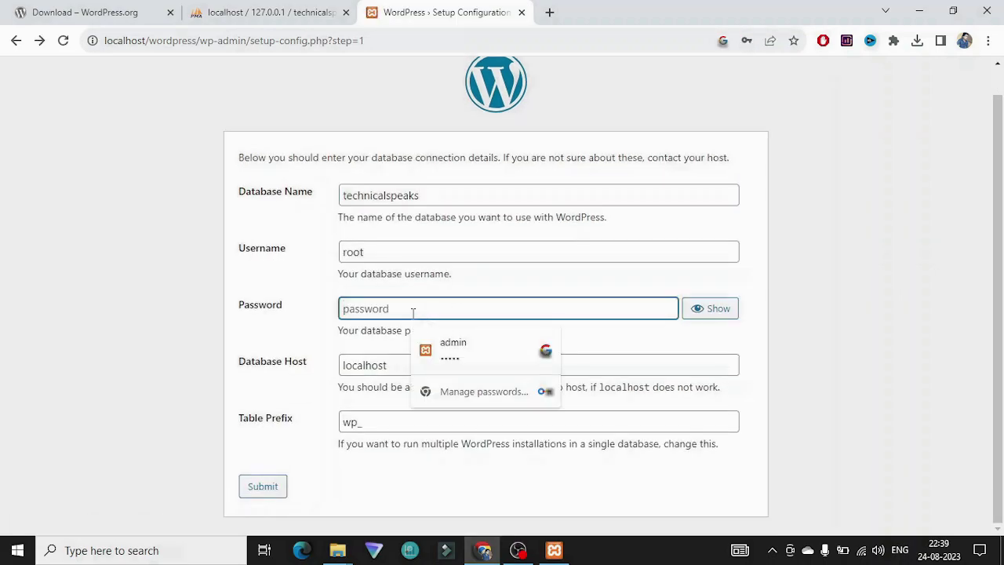
{"action": "left_click", "coordinate": [299, 326]}
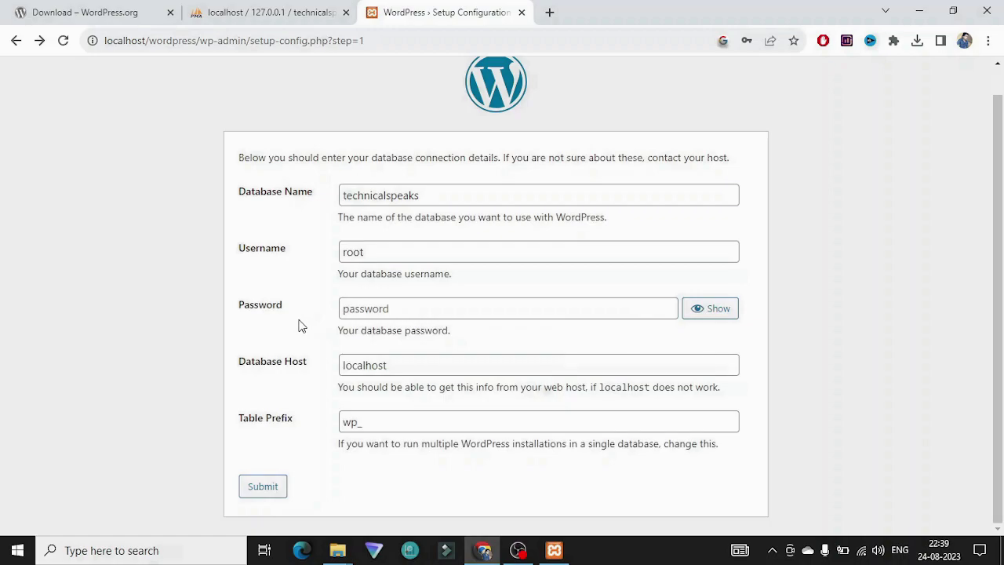
{"action": "left_click", "coordinate": [263, 493]}
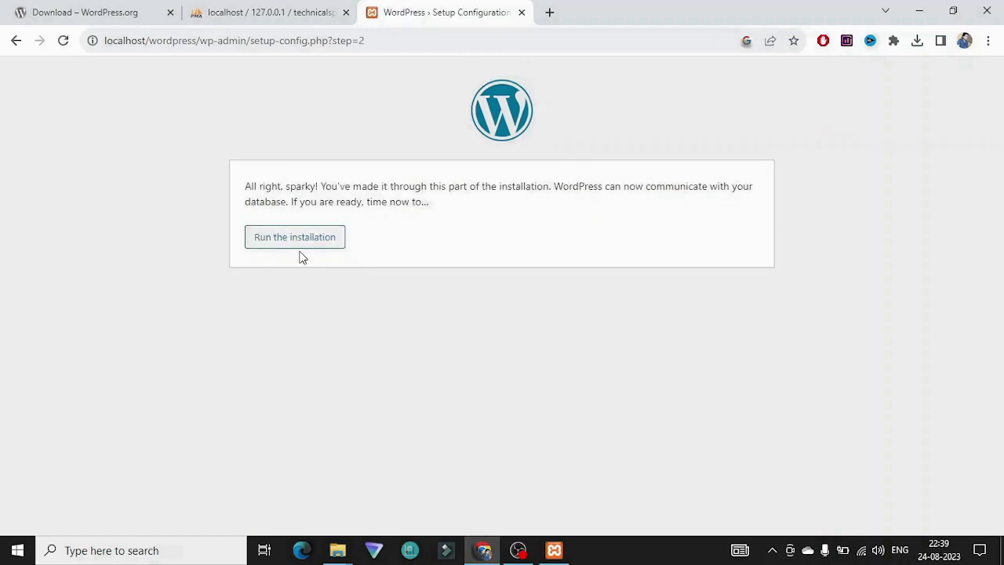
{"action": "left_click", "coordinate": [312, 246]}
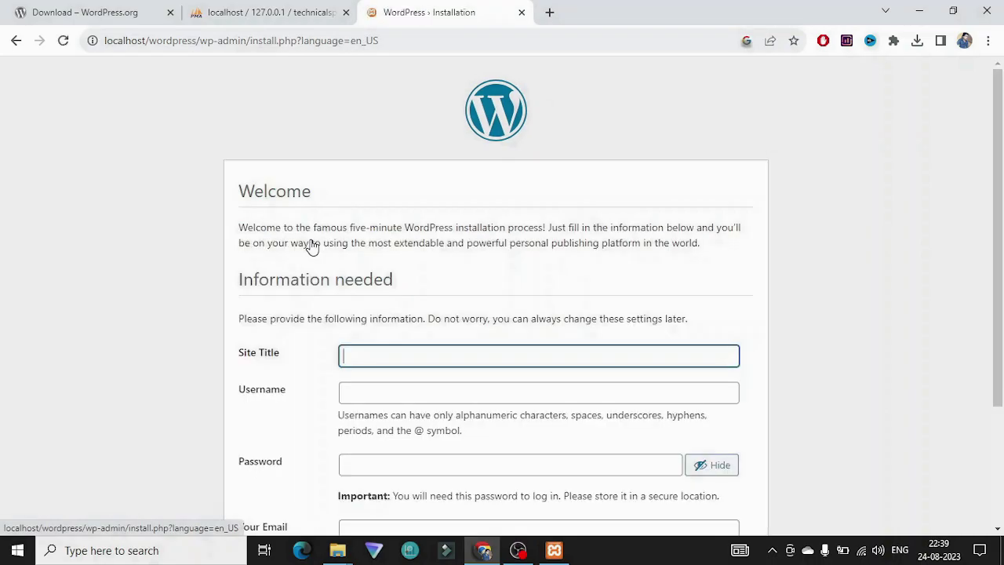
Step: Enter site title Technical Speaks, username admin, and replace the generated password
{"action": "scroll", "coordinate": [461, 242], "scroll_direction": "down", "scroll_amount": 2}
{"action": "scroll", "coordinate": [461, 242], "scroll_direction": "down", "scroll_amount": 2}
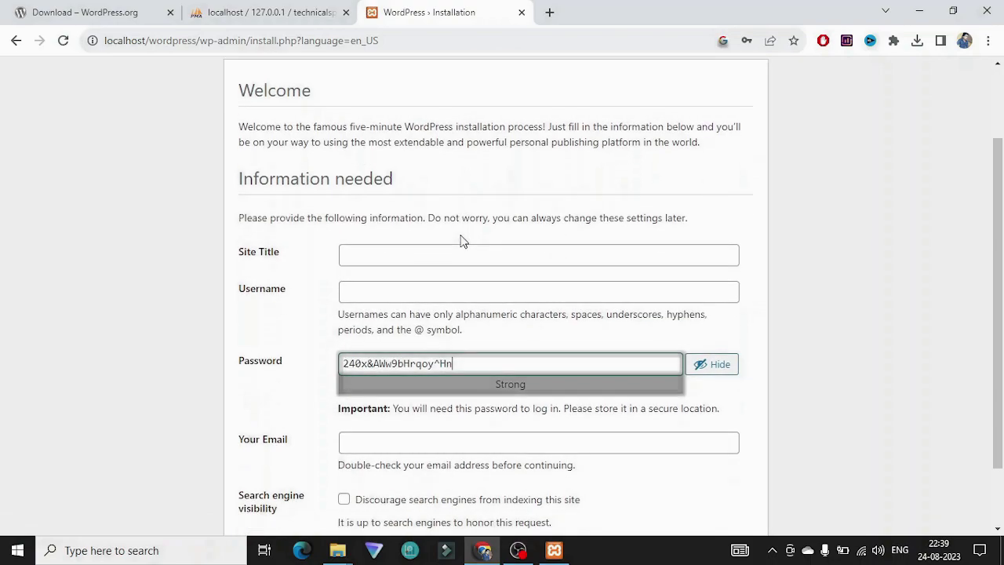
{"action": "left_click", "coordinate": [403, 207]}
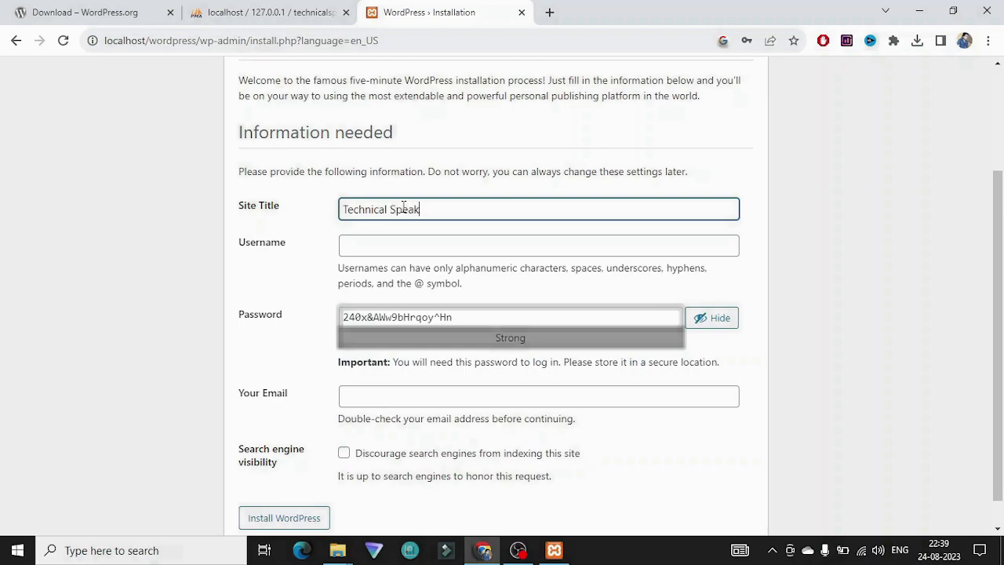
{"action": "left_click", "coordinate": [381, 246]}
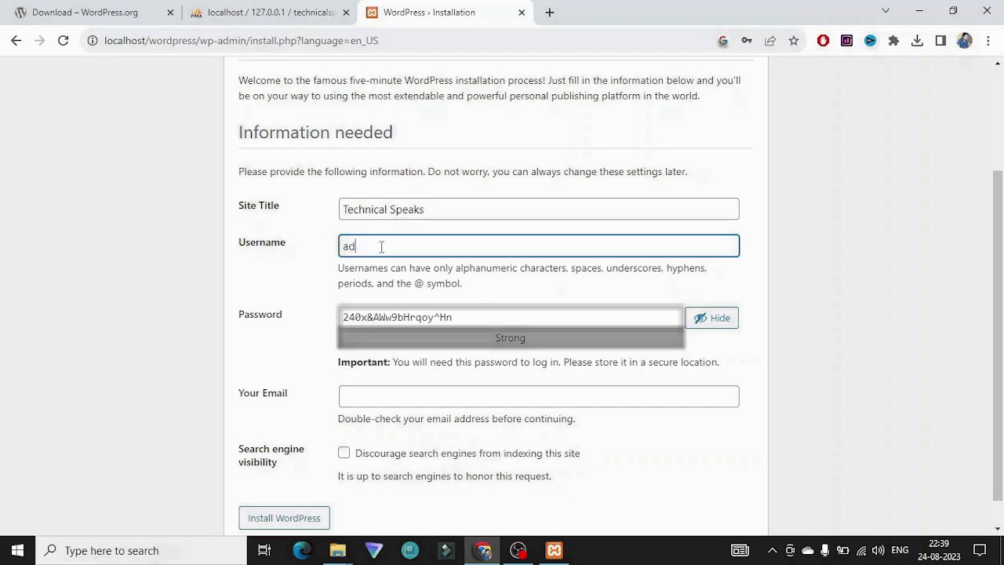
{"action": "triple_click", "coordinate": [430, 317]}
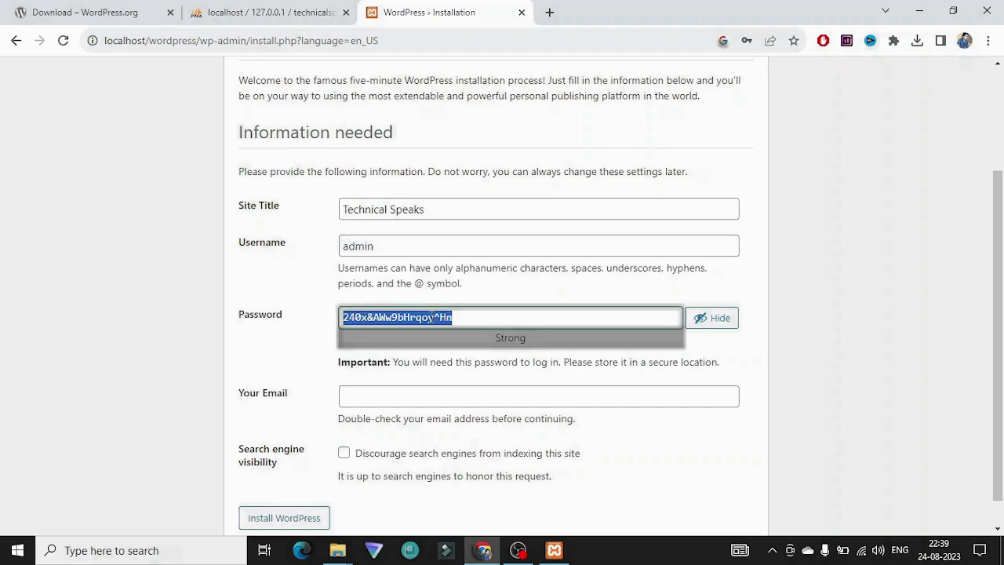
{"action": "type", "text": "admin"}
{"action": "left_click", "coordinate": [284, 354]}
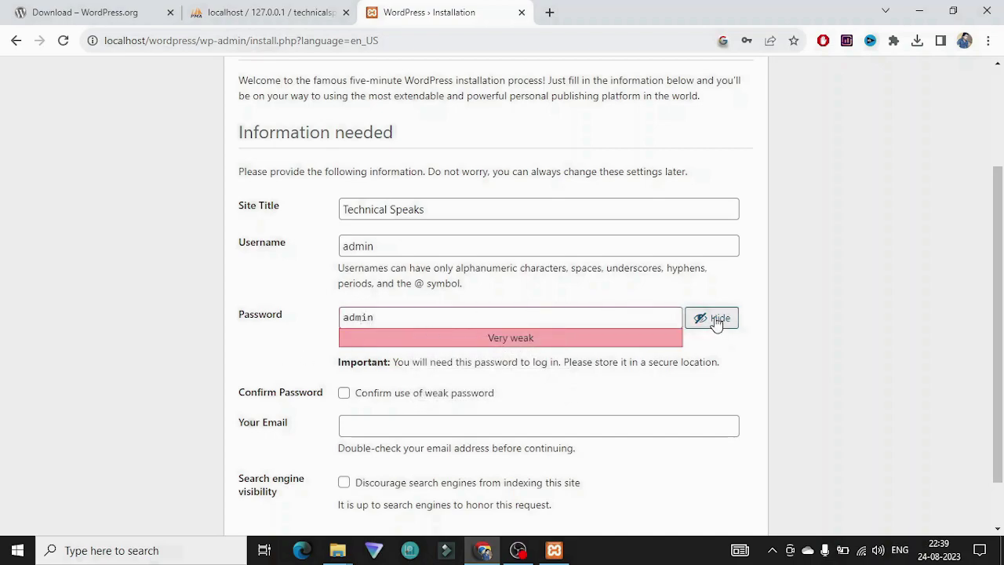
Step: Fill in the administrator's contact email address
{"action": "left_click", "coordinate": [368, 424]}
{"action": "key", "text": "Return"}
{"action": "left_click", "coordinate": [378, 371]}
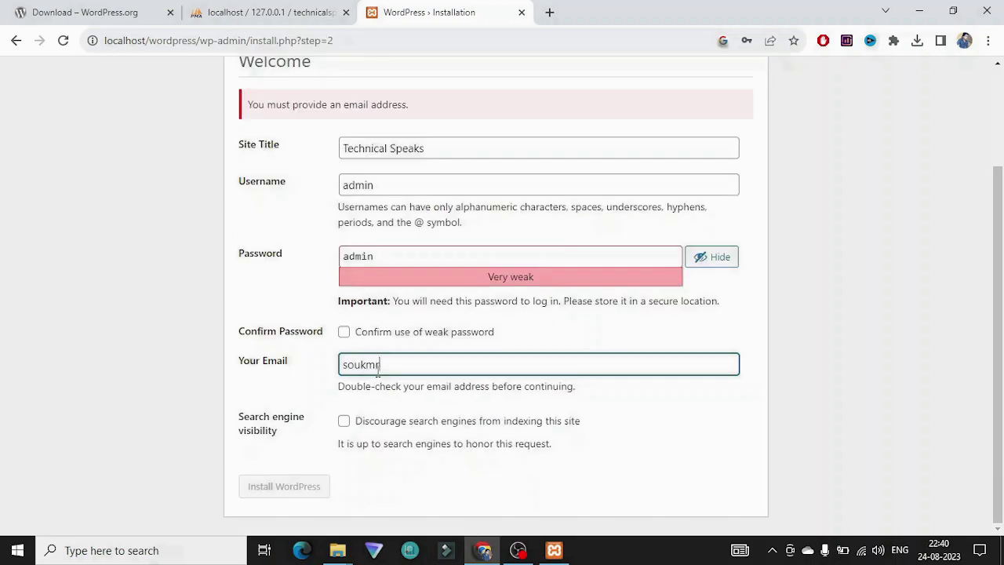
{"action": "left_click", "coordinate": [325, 384]}
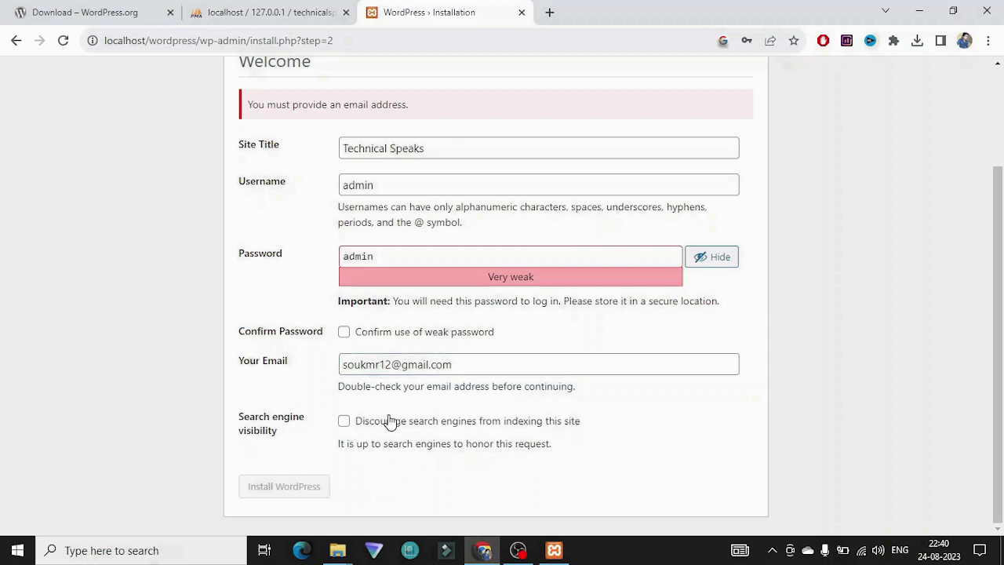
Step: Confirm the weak password, install WordPress, and go to the login page
{"action": "left_click", "coordinate": [345, 336]}
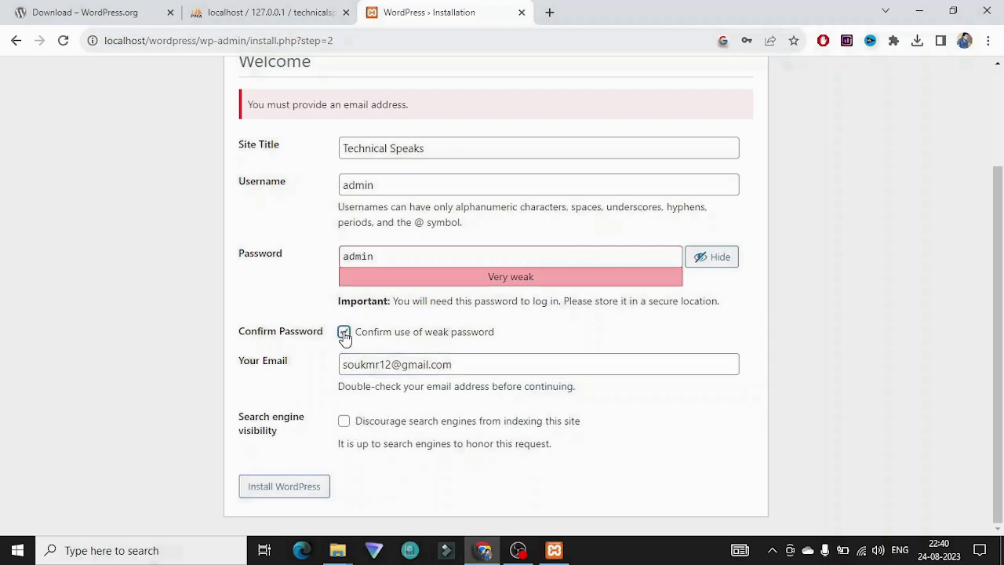
{"action": "left_click", "coordinate": [273, 495]}
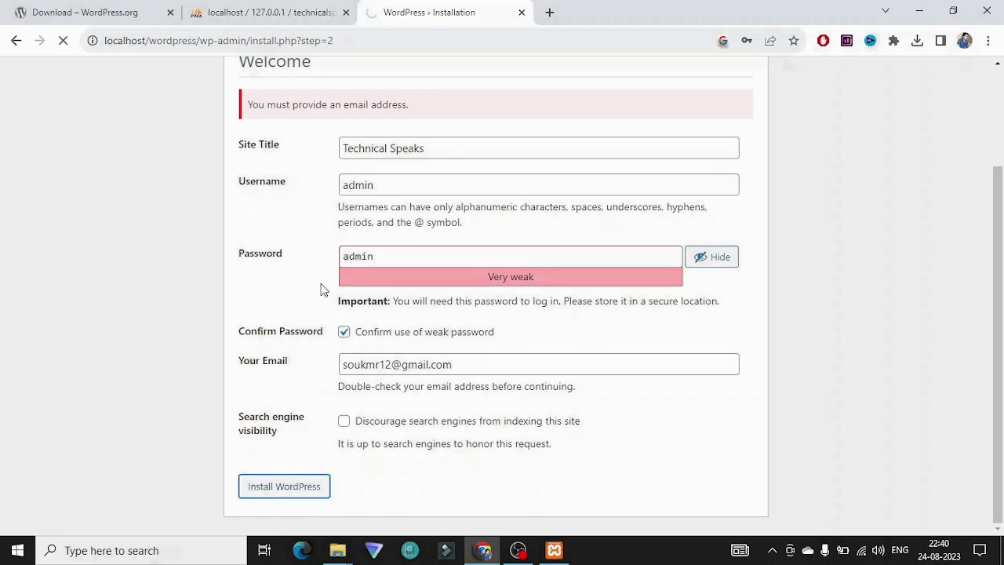
{"action": "left_click", "coordinate": [259, 349]}
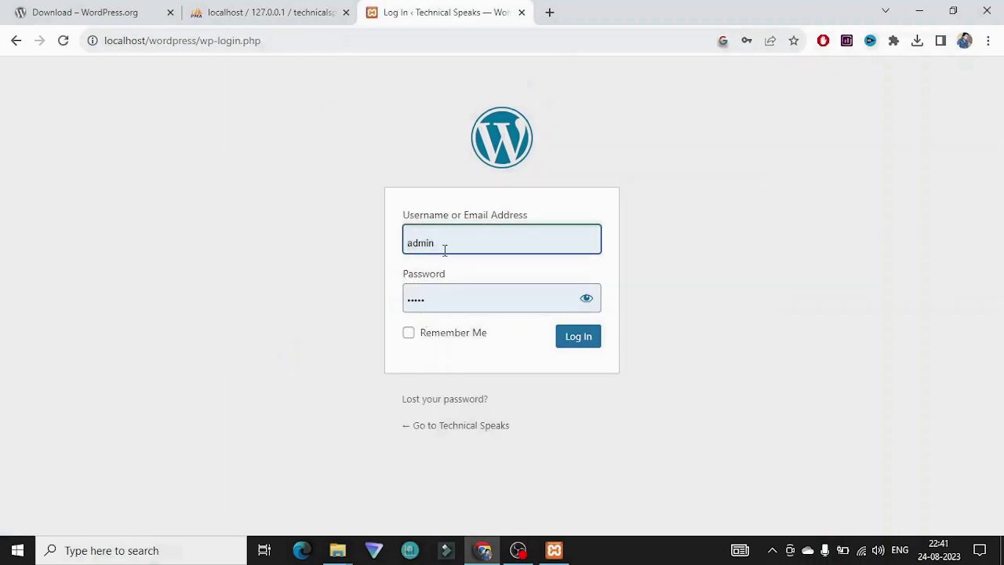
Step: Log in as admin with the saved credentials and Remember Me ticked
{"action": "left_click", "coordinate": [444, 249]}
{"action": "left_click", "coordinate": [381, 285]}
{"action": "left_click", "coordinate": [587, 301]}
{"action": "left_click", "coordinate": [455, 334]}
{"action": "left_click", "coordinate": [579, 336]}
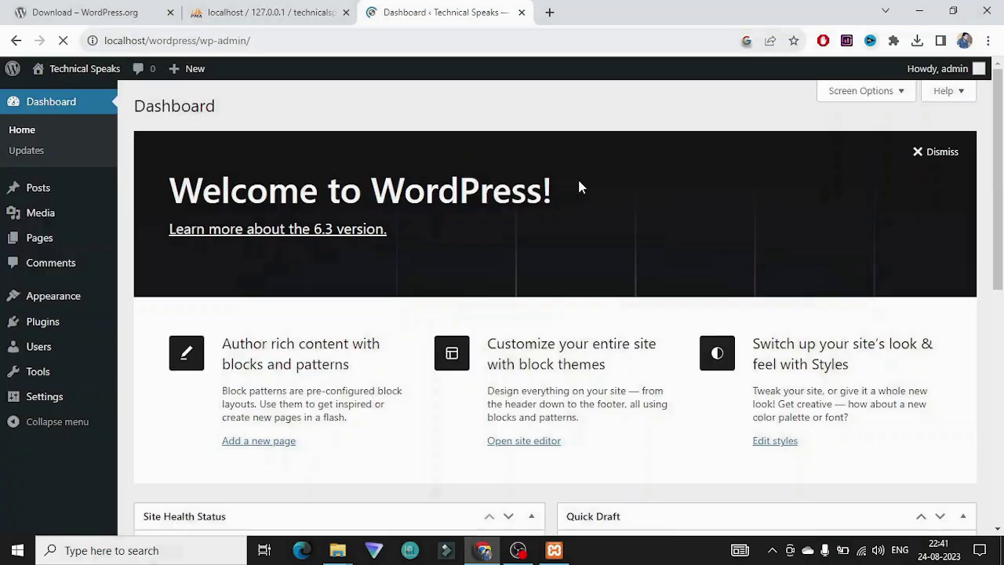
{"action": "scroll", "coordinate": [533, 176], "scroll_direction": "down", "scroll_amount": 7}
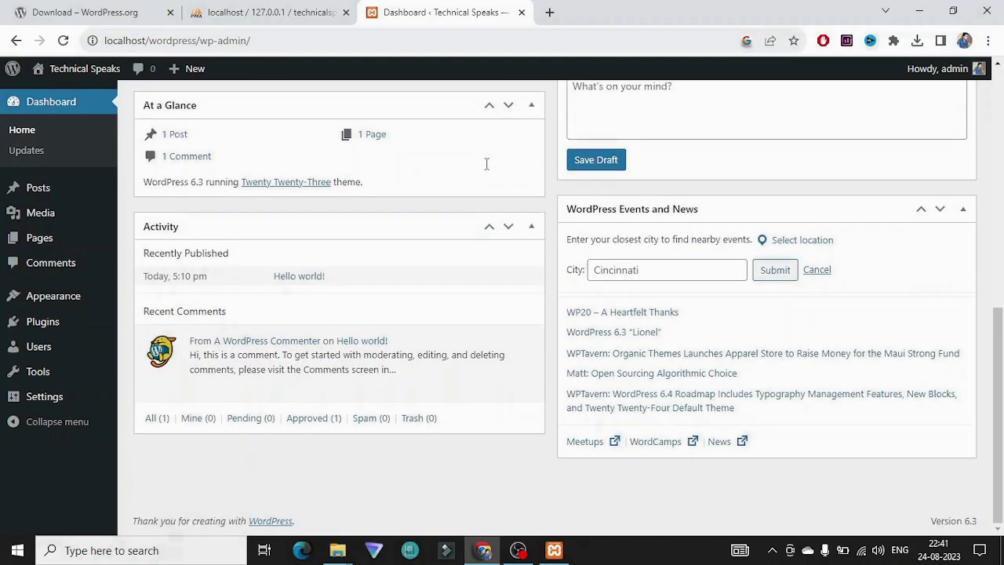
{"action": "scroll", "coordinate": [488, 170], "scroll_direction": "up", "scroll_amount": 7}
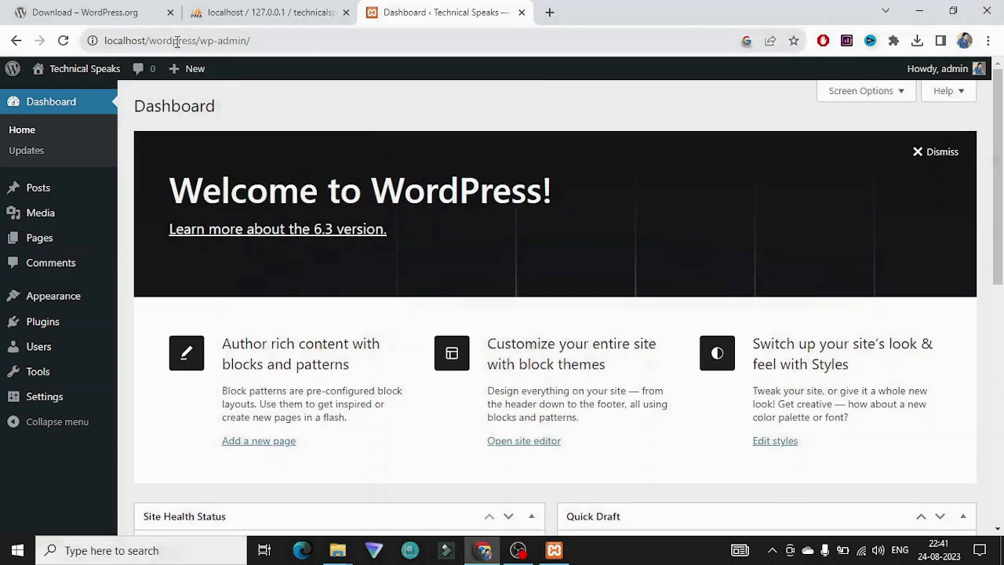
Step: Open the Technical Speaks front page in a new tab via Visit Site
{"action": "mouse_move", "coordinate": [38, 71]}
{"action": "right_click", "coordinate": [50, 96]}
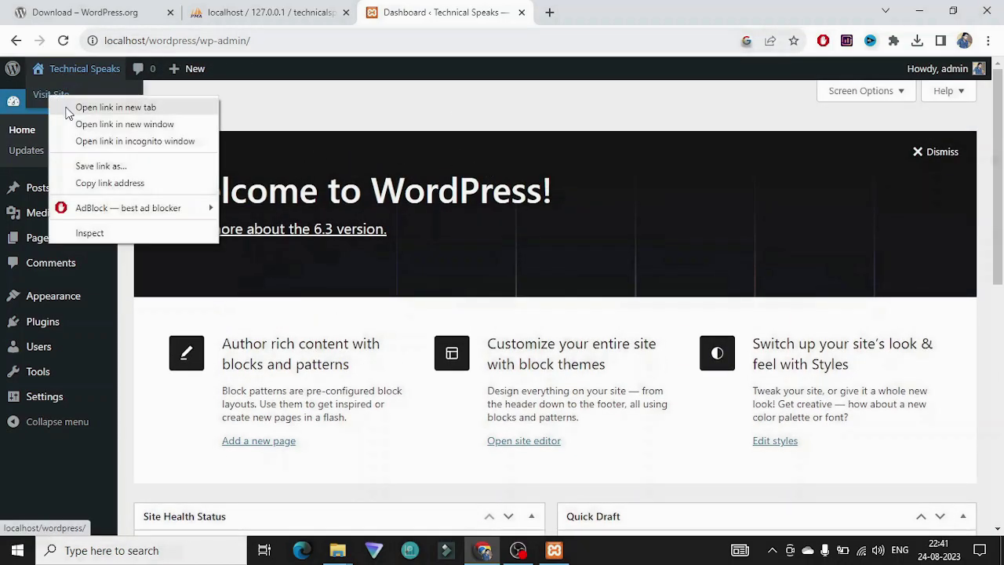
{"action": "left_click", "coordinate": [67, 110]}
{"action": "left_click", "coordinate": [565, 11]}
Step: Browse the front page's Mindblown heading and Hello world! post
{"action": "scroll", "coordinate": [254, 217], "scroll_direction": "down", "scroll_amount": 1}
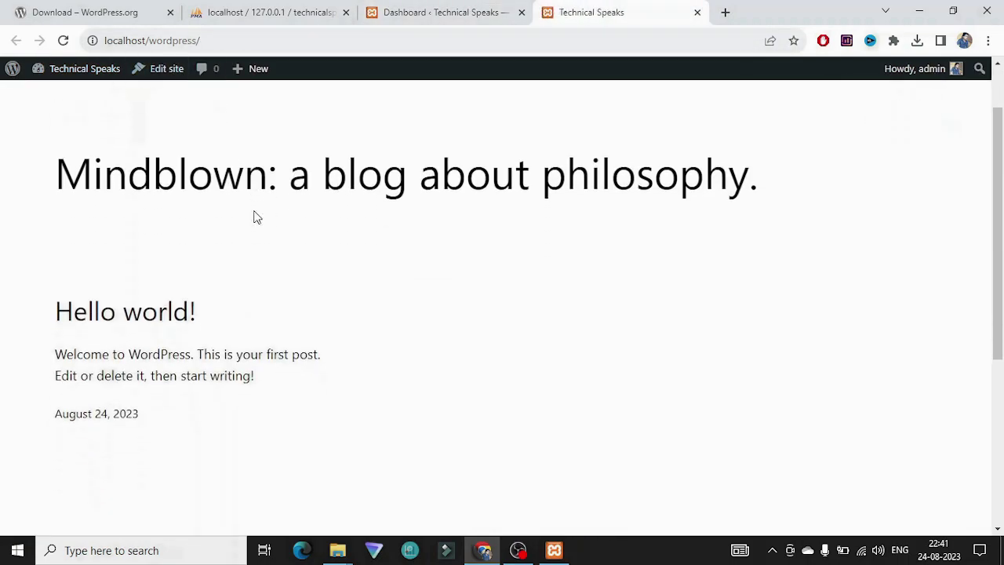
{"action": "triple_click", "coordinate": [270, 186]}
{"action": "left_click", "coordinate": [296, 225]}
{"action": "scroll", "coordinate": [296, 225], "scroll_direction": "up", "scroll_amount": 1}
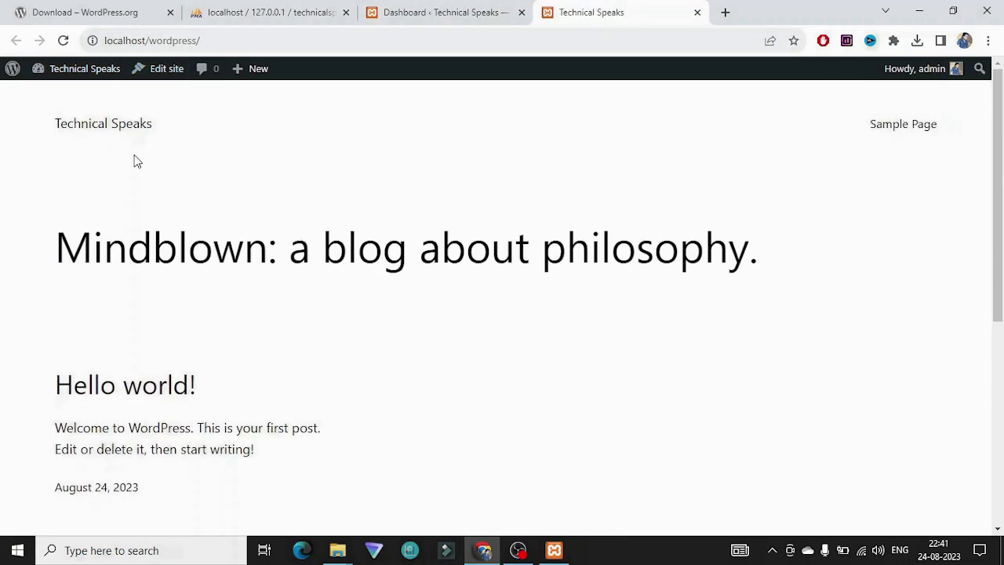
{"action": "scroll", "coordinate": [299, 274], "scroll_direction": "down", "scroll_amount": 2}
{"action": "triple_click", "coordinate": [284, 274]}
{"action": "scroll", "coordinate": [371, 269], "scroll_direction": "down", "scroll_amount": 3}
{"action": "triple_click", "coordinate": [337, 292]}
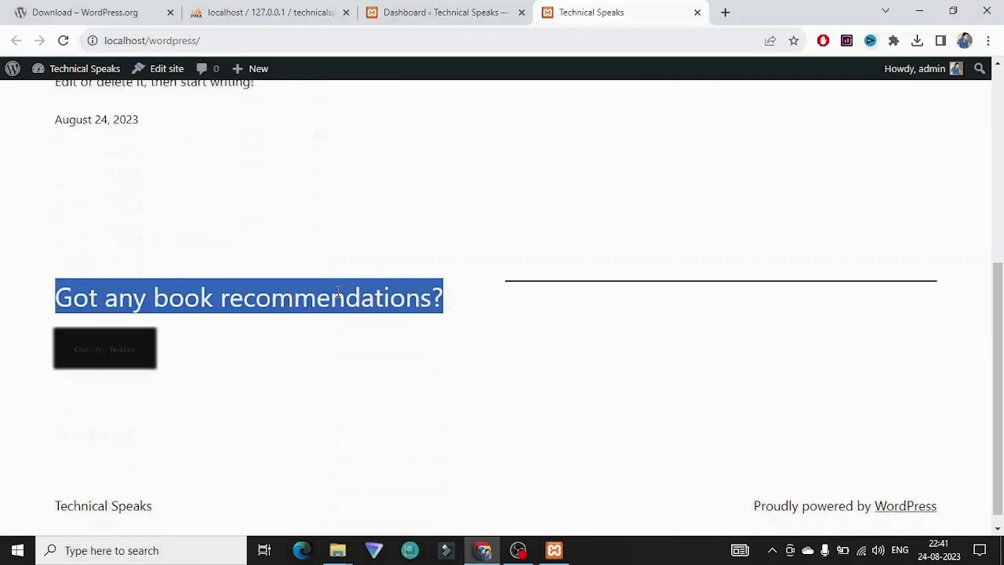
{"action": "scroll", "coordinate": [195, 393], "scroll_direction": "up", "scroll_amount": 5}
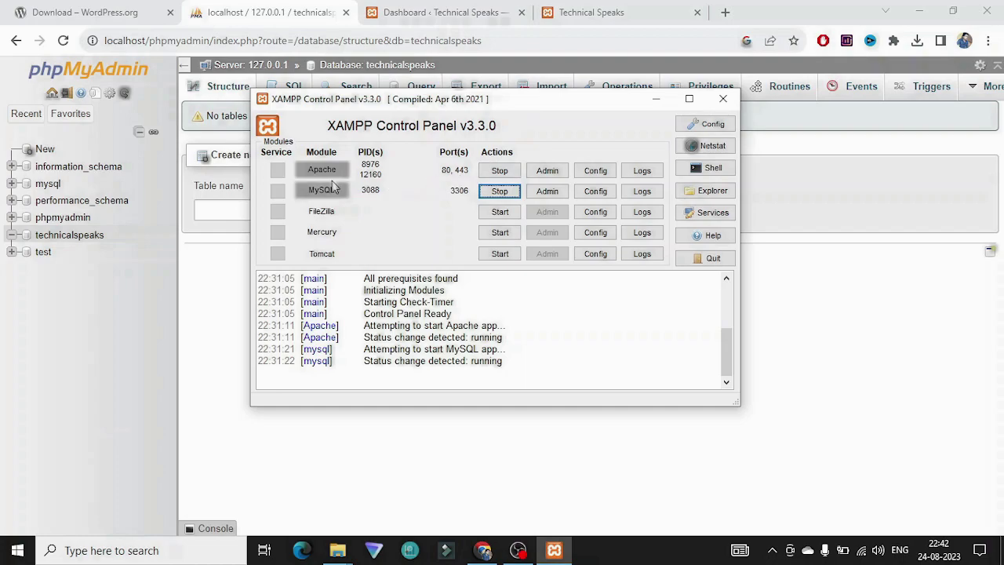
Step: Stop Apache and MySQL and close the XAMPP Control Panel
{"action": "left_click", "coordinate": [506, 176]}
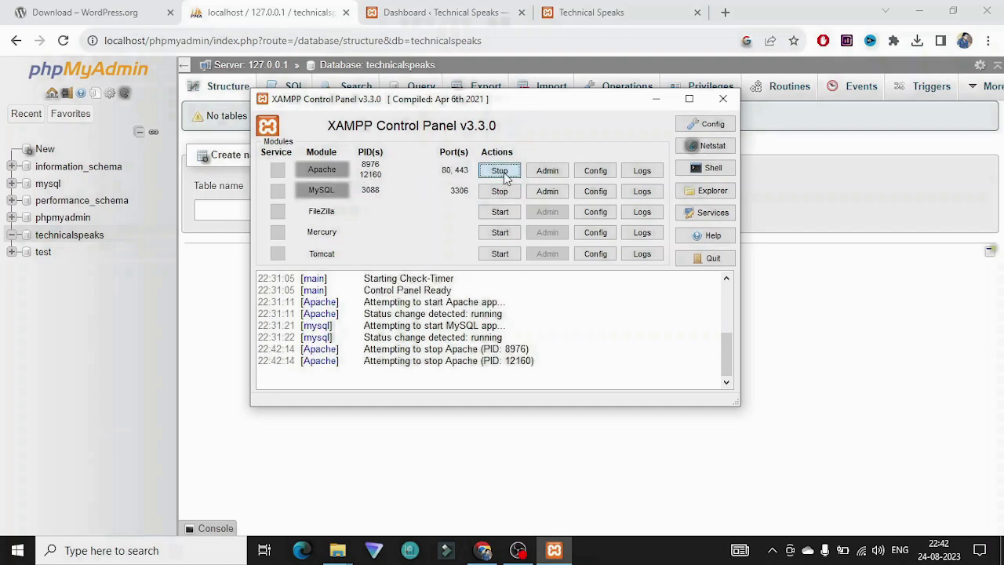
{"action": "left_click", "coordinate": [499, 191]}
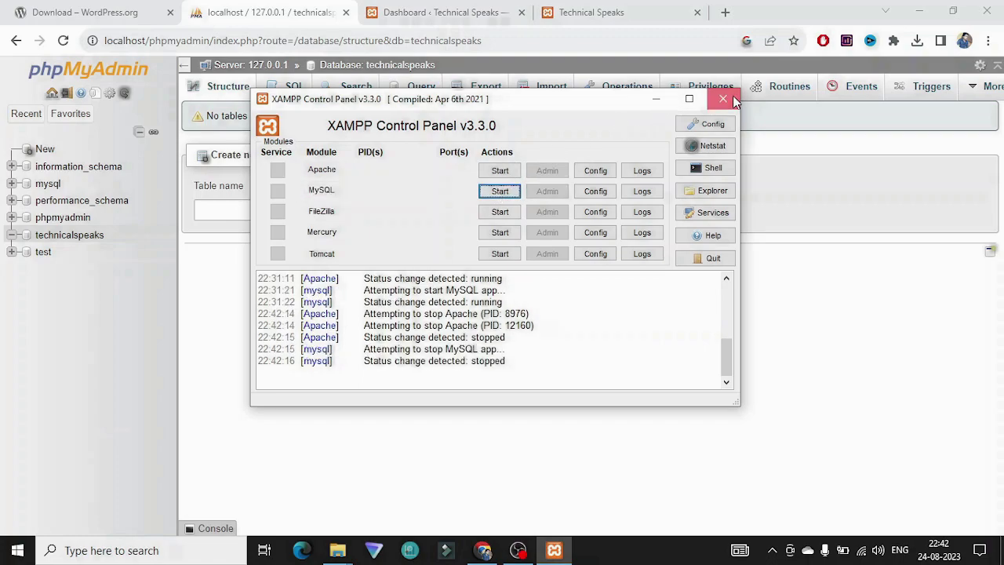
{"action": "left_click", "coordinate": [723, 98]}
Step: Close the dashboard and phpMyAdmin tabs, confirm localhost/wordpress is offline, and close it
{"action": "left_click", "coordinate": [507, 12]}
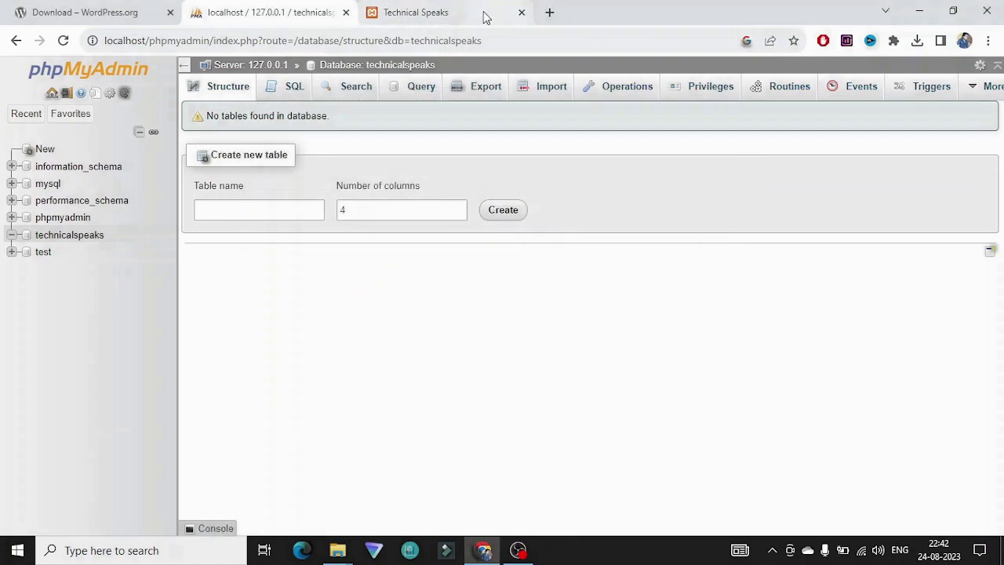
{"action": "left_click", "coordinate": [346, 13]}
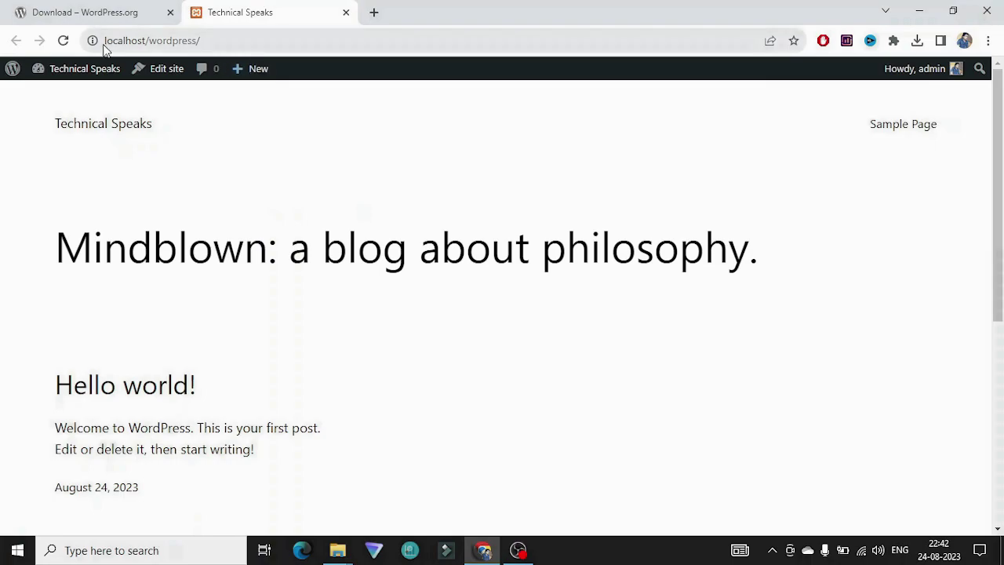
{"action": "left_click", "coordinate": [64, 41]}
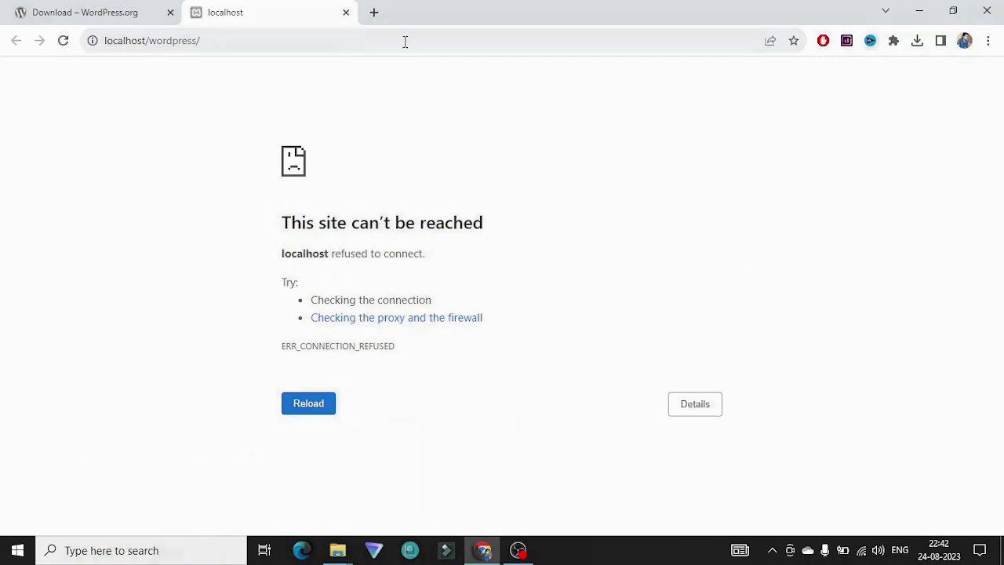
{"action": "left_click", "coordinate": [346, 12]}
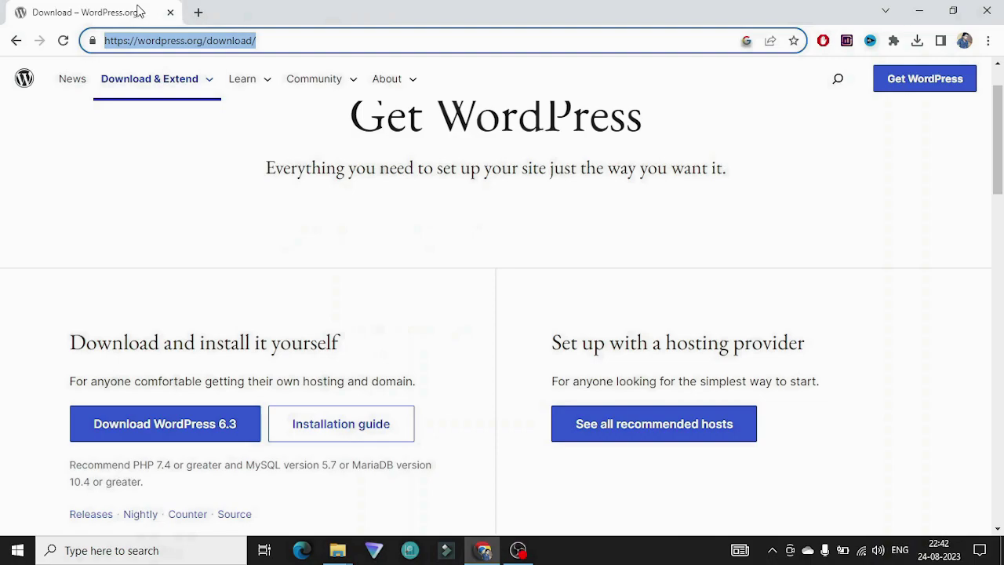